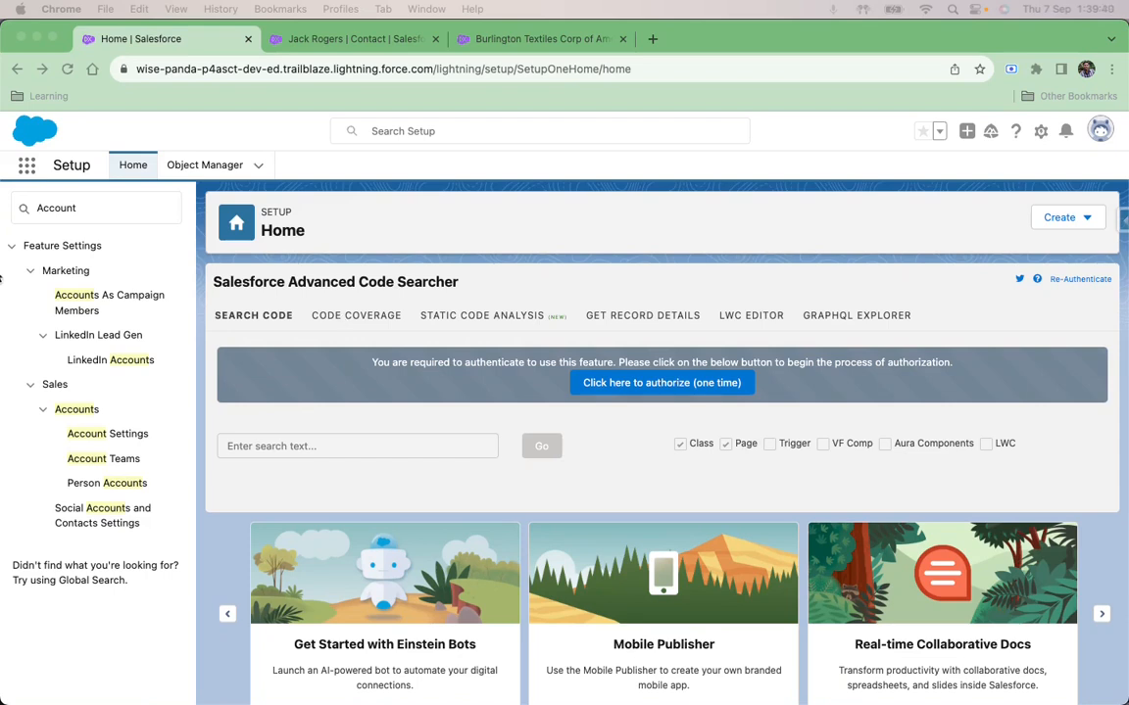
Step: Open the validation rules of the Contact object in Object Manager
left_click(207, 165)
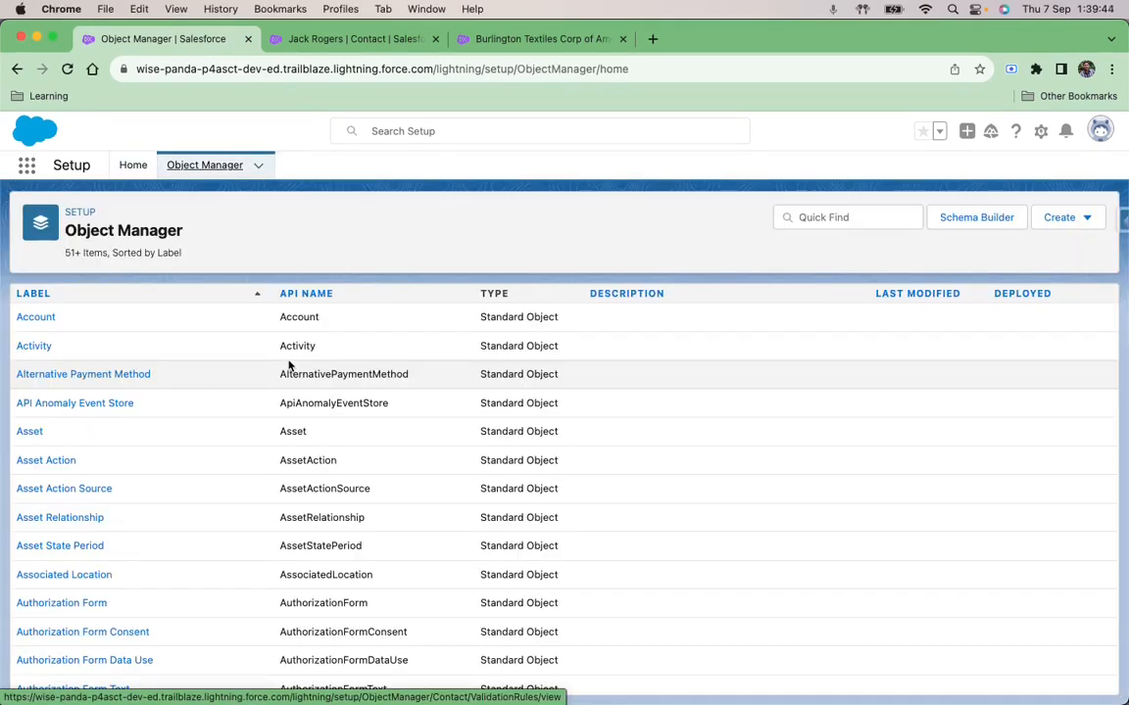
left_click(845, 217)
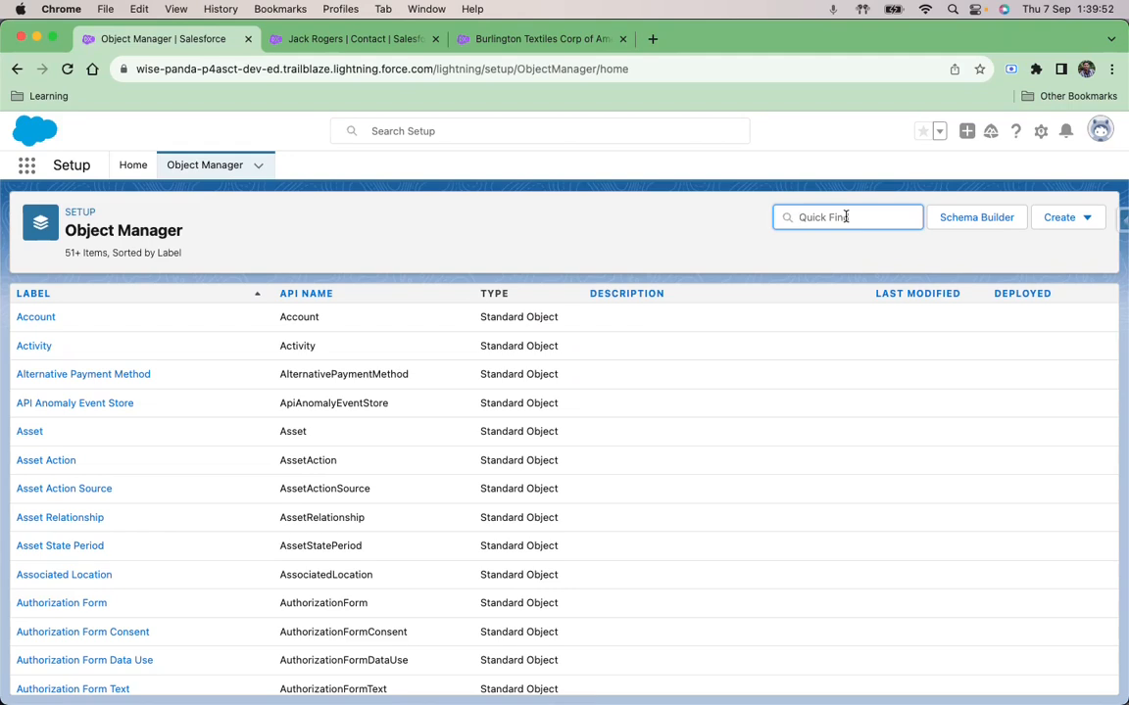
type("Conta")
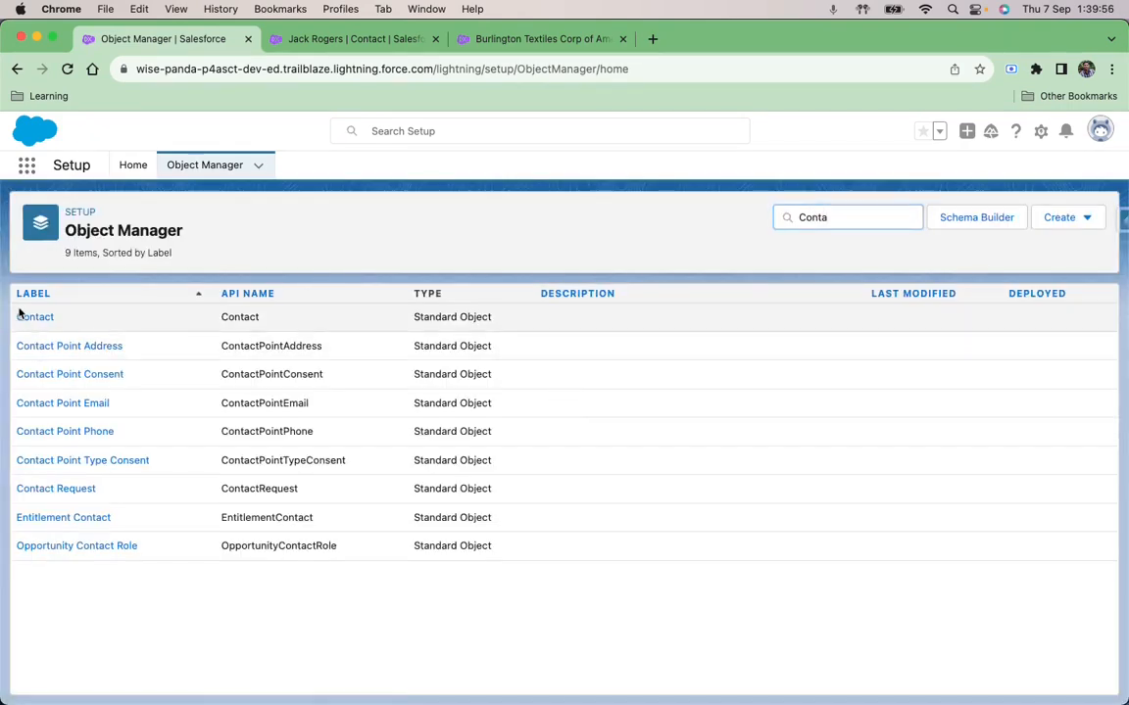
left_click(20, 316)
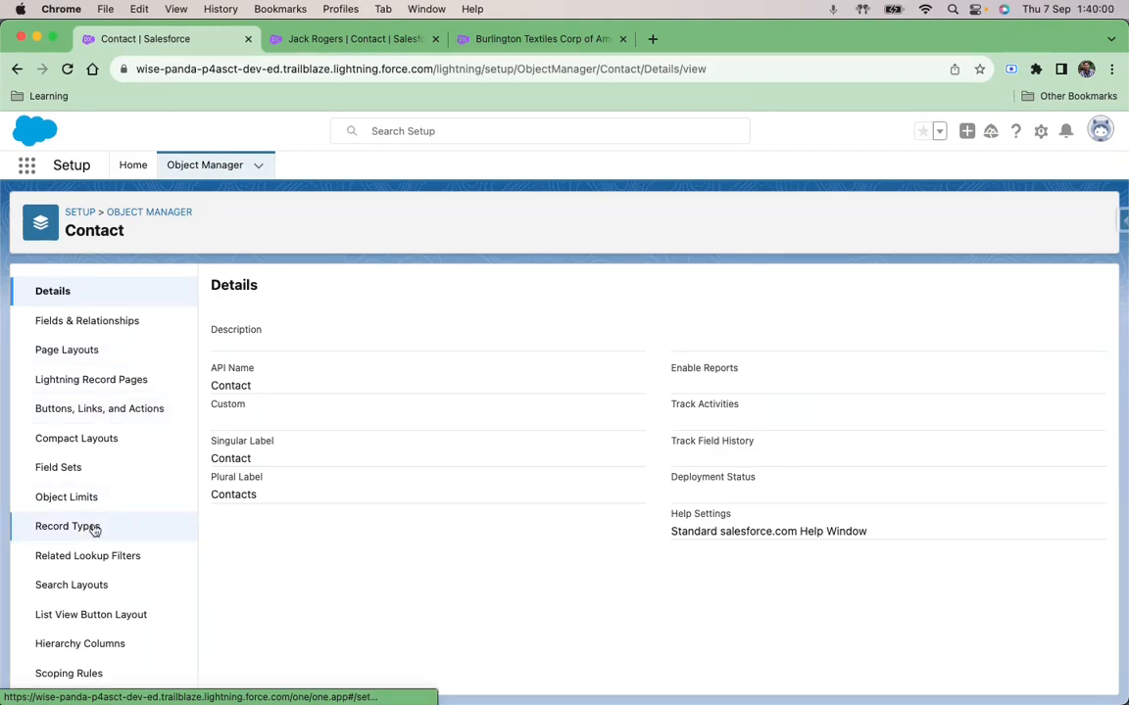
scroll(95, 530, "down", 2)
left_click(89, 676)
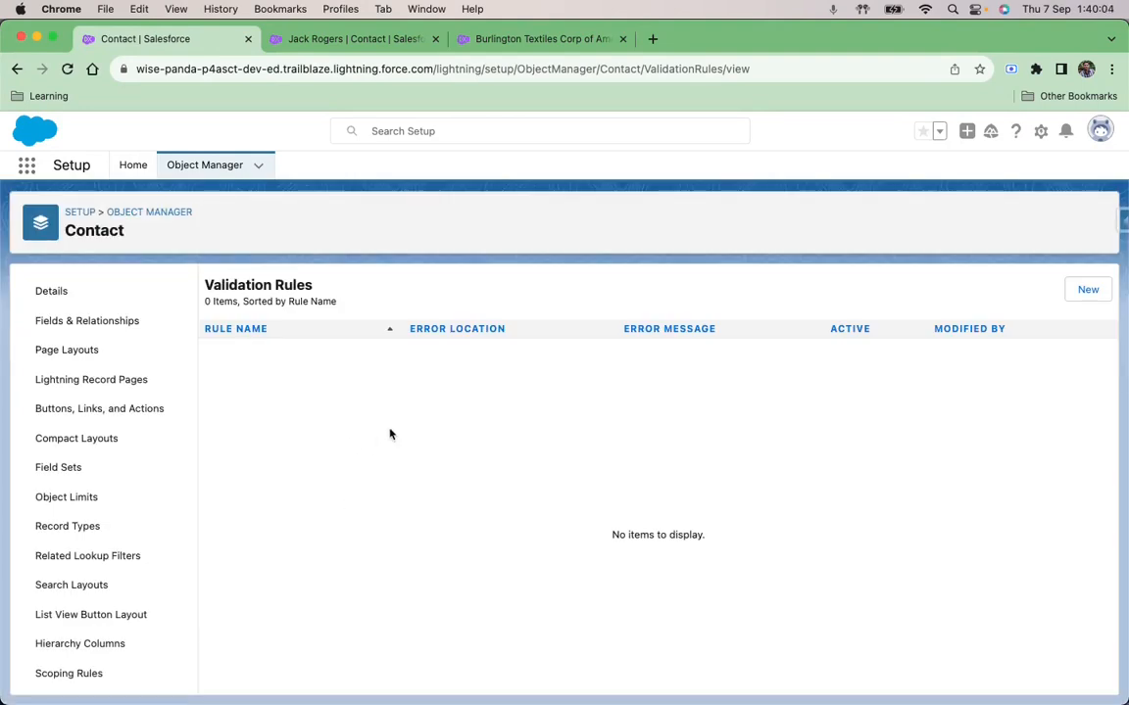
Step: Compare the postal codes in the contact's mailing address and the Burlington Textiles account's billing address, opening both addresses for editing
left_click(527, 41)
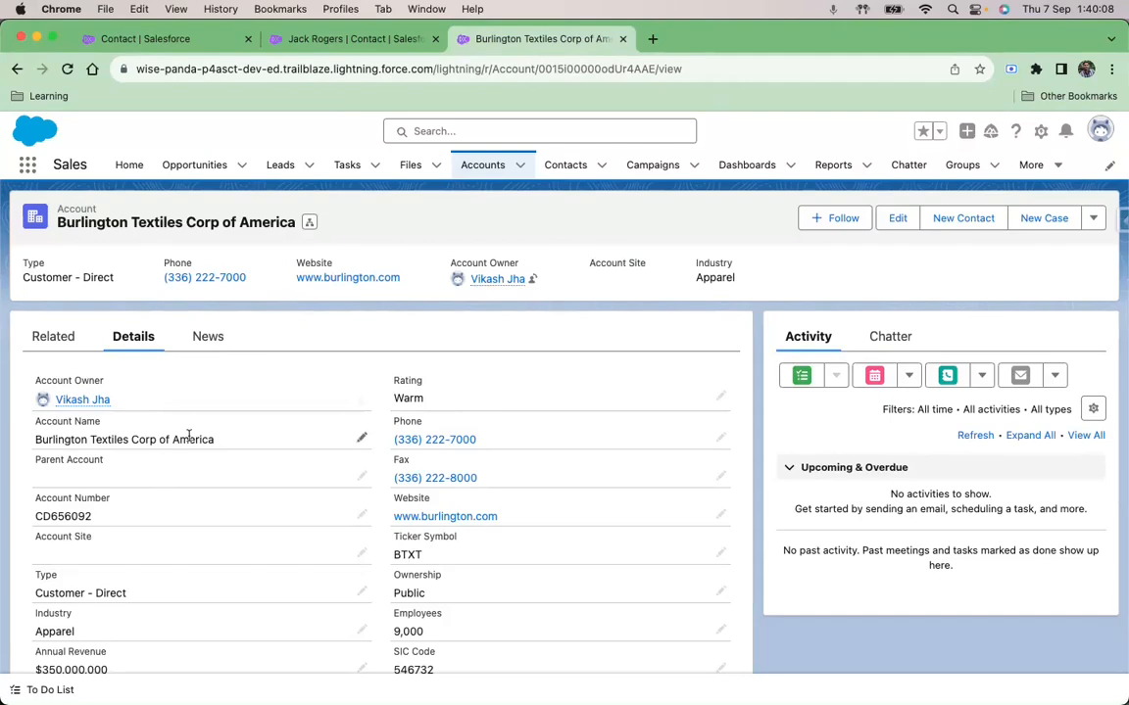
left_click(306, 40)
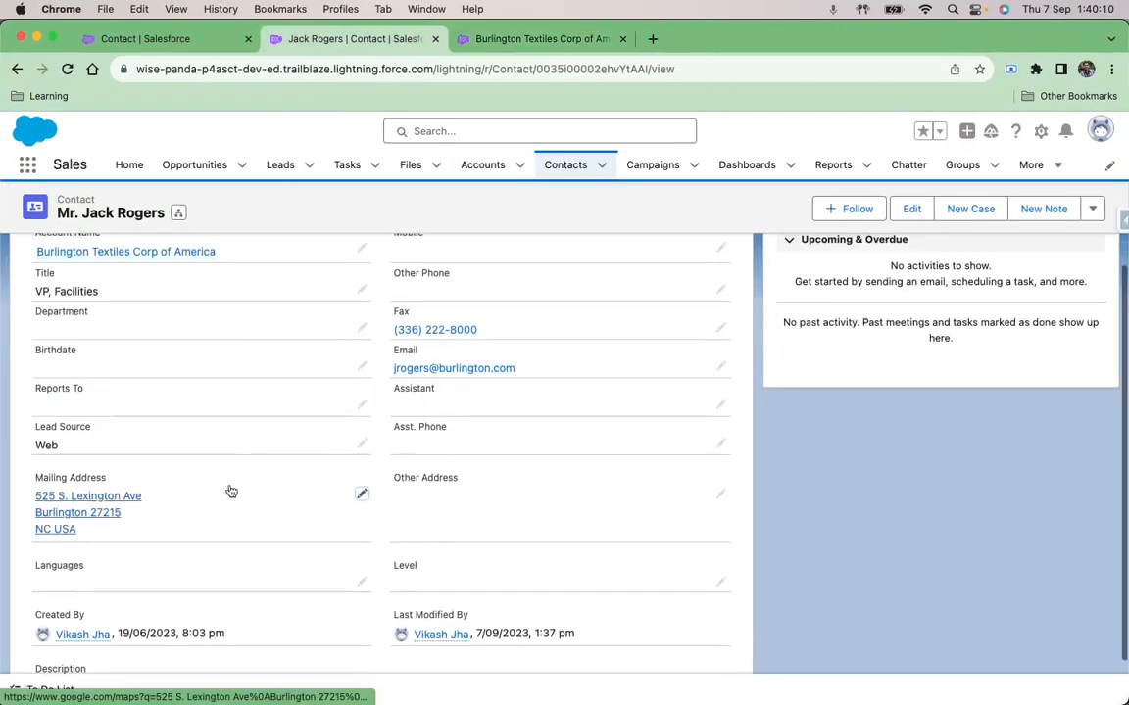
scroll(231, 490, "up", 5)
scroll(232, 491, "down", 5)
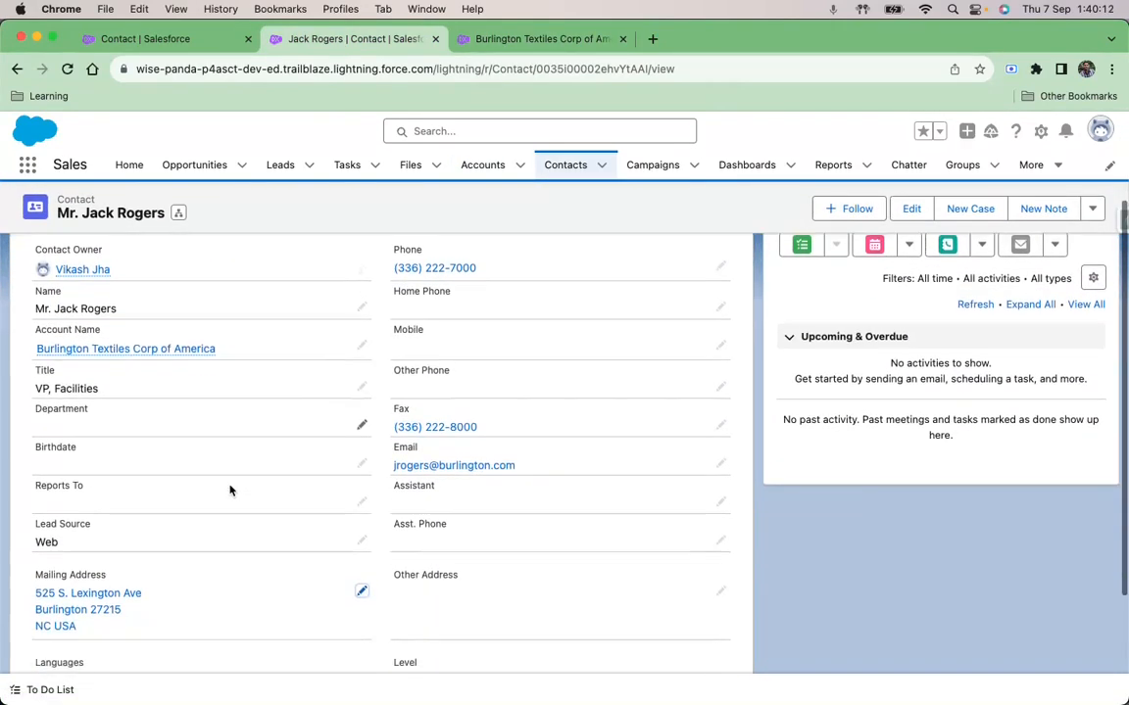
left_click(361, 512)
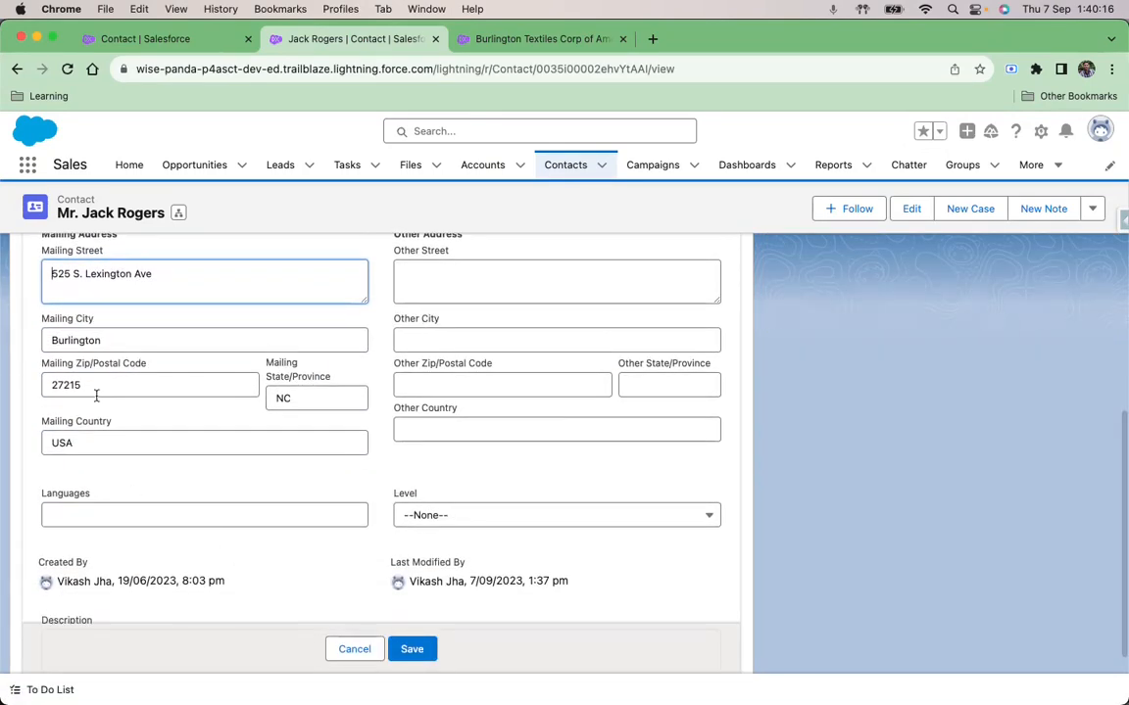
left_click(537, 38)
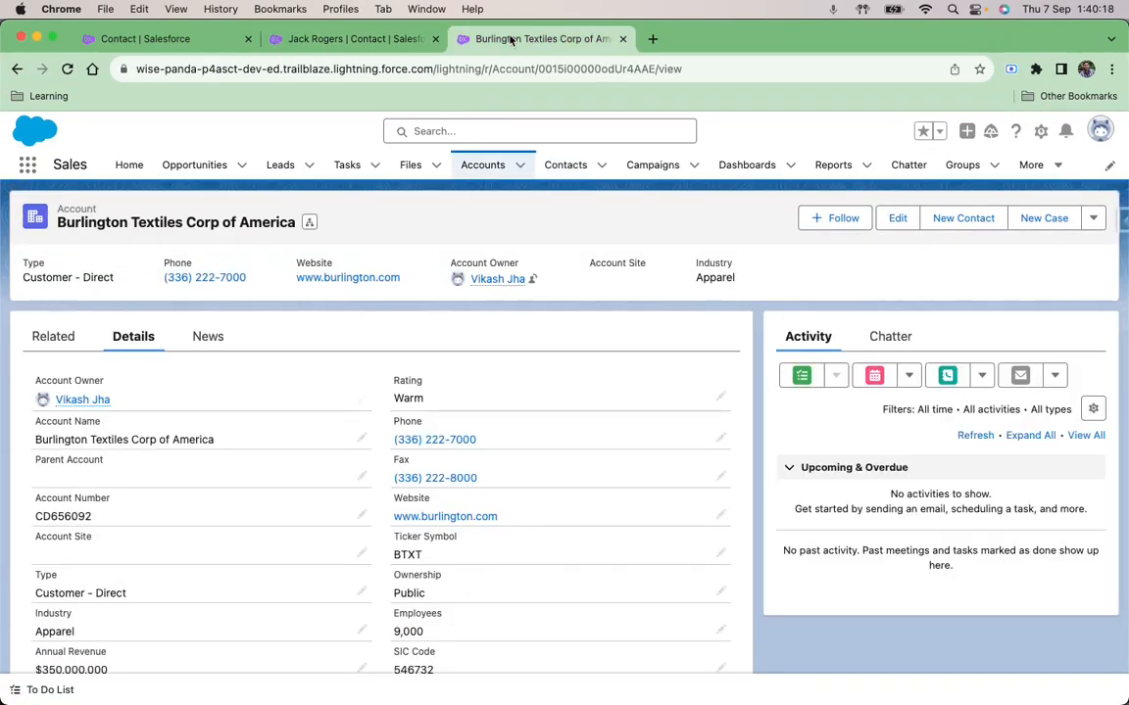
scroll(295, 466, "down", 4)
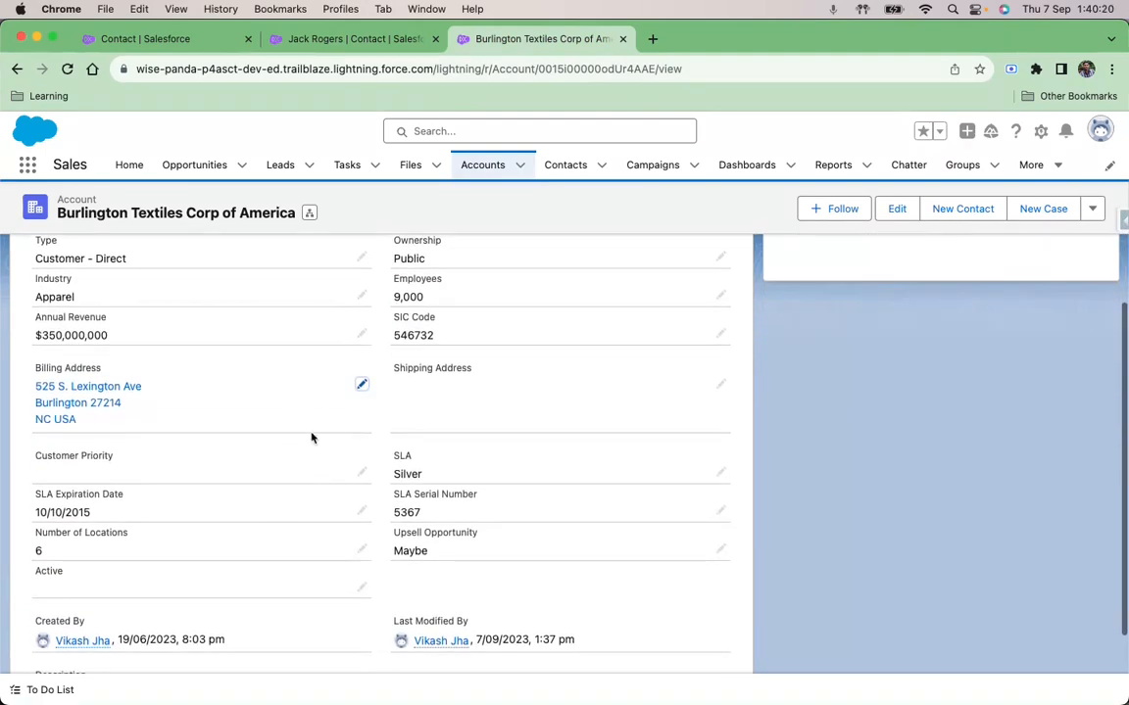
left_click(362, 384)
left_click(90, 453)
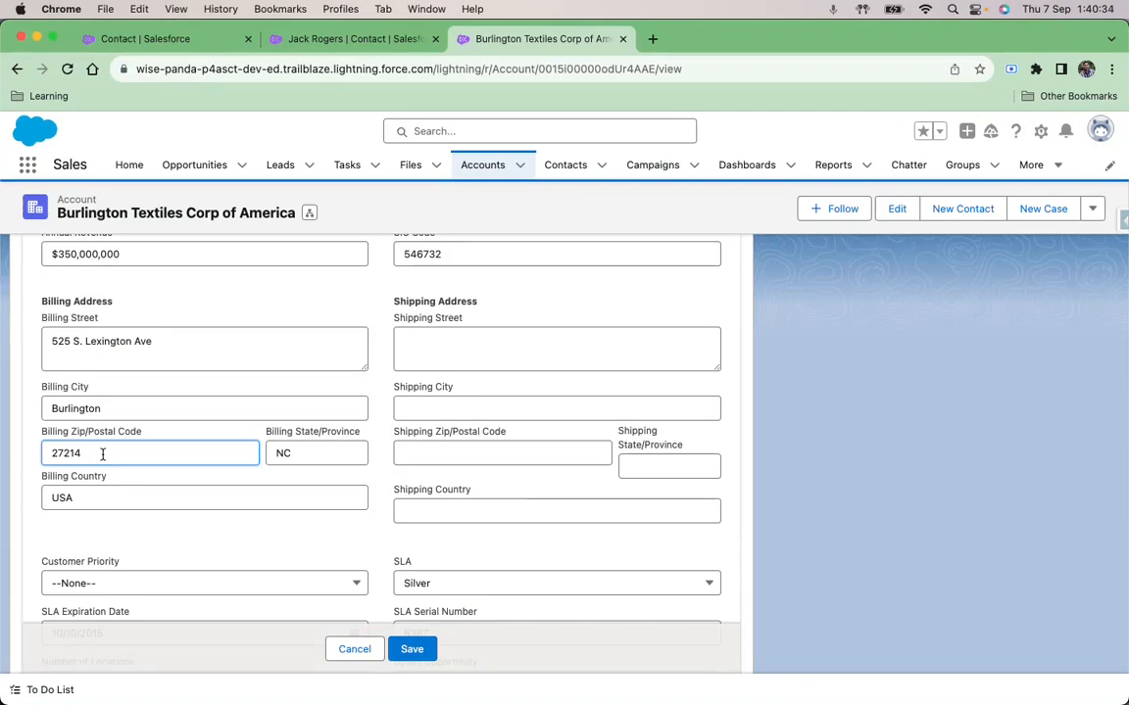
Step: Start a new Contact validation rule named Zip_code_validation, leaving its description empty
left_click(127, 41)
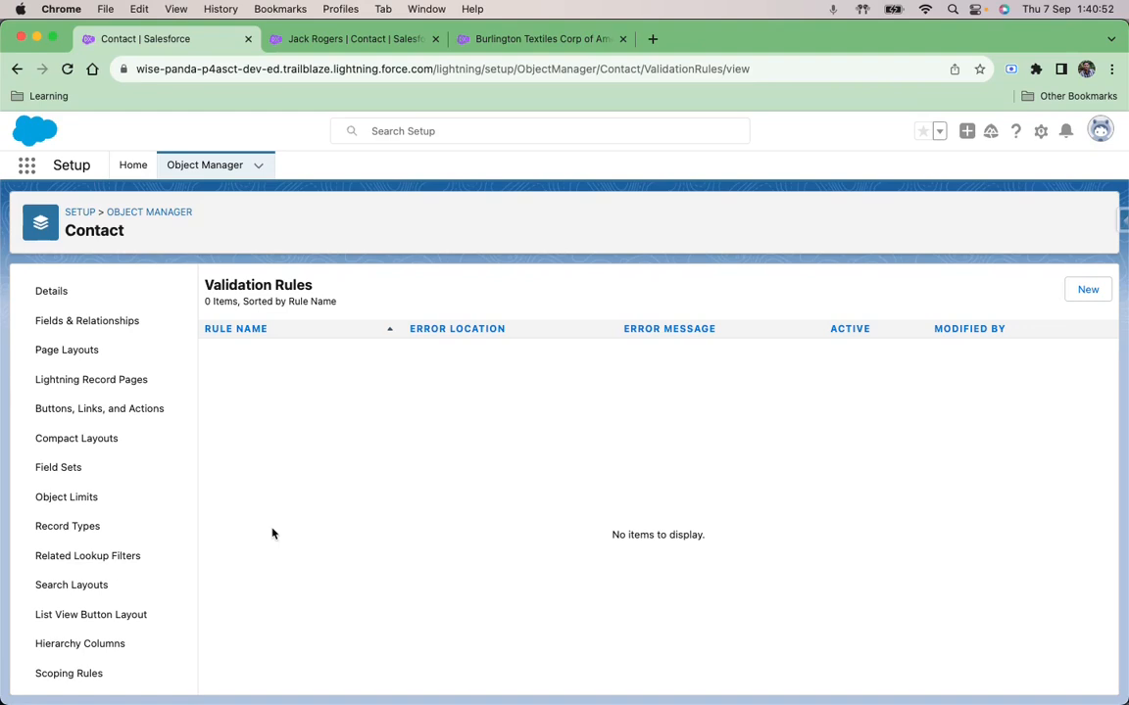
left_click(1088, 292)
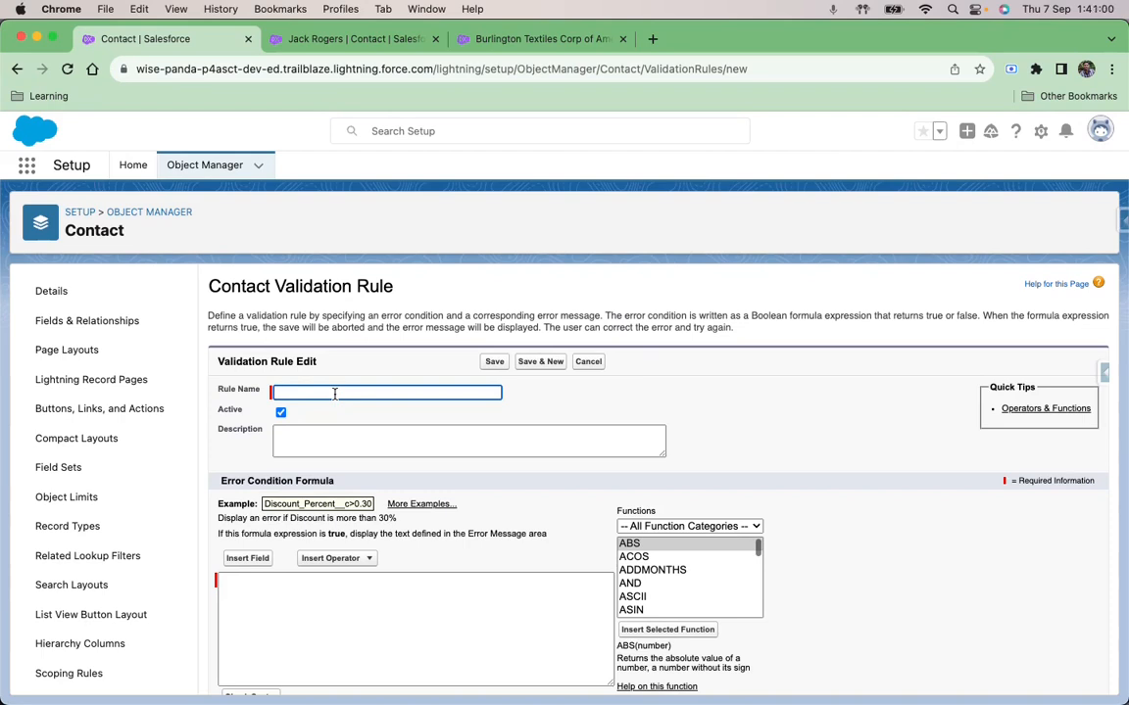
type("Zip code validation")
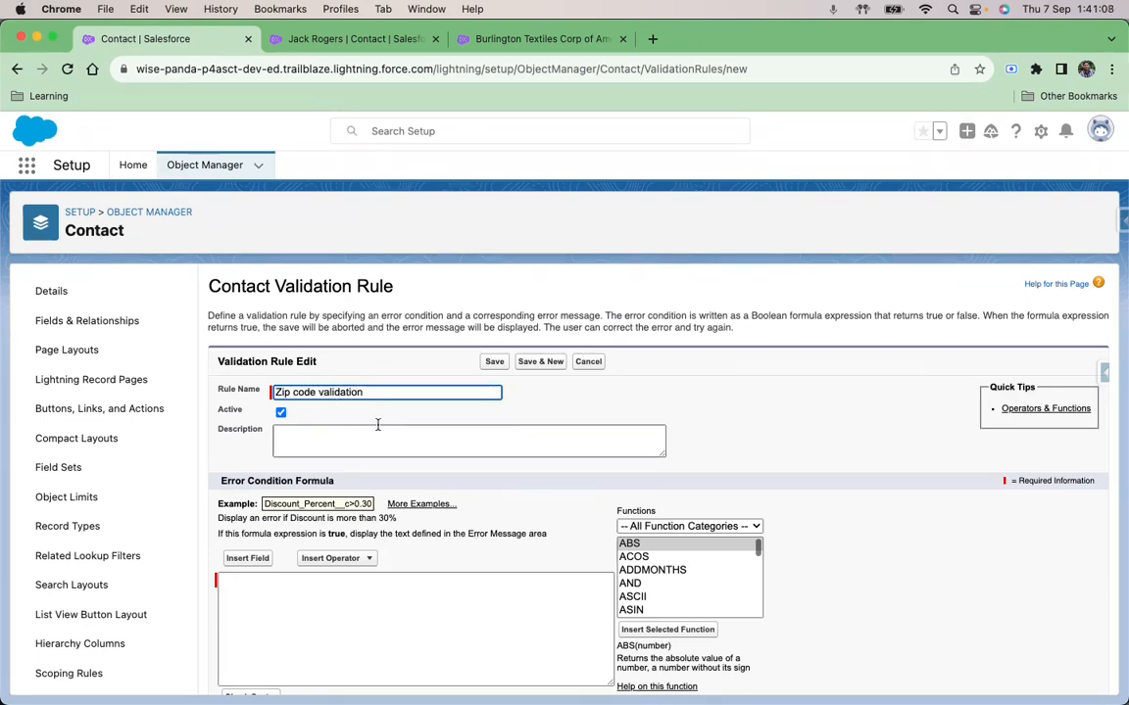
scroll(416, 433, "down", 2)
left_click(355, 361)
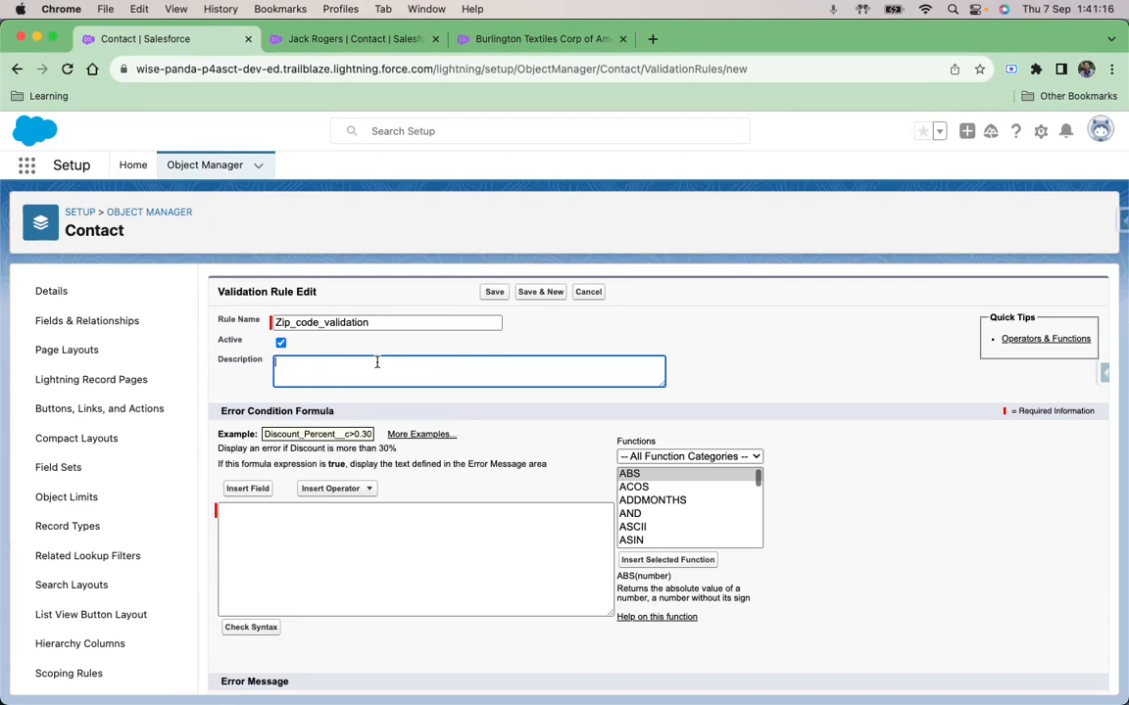
Step: Insert the contact's Mailing Zip/Postal Code field into the error condition formula
scroll(390, 410, "down", 2)
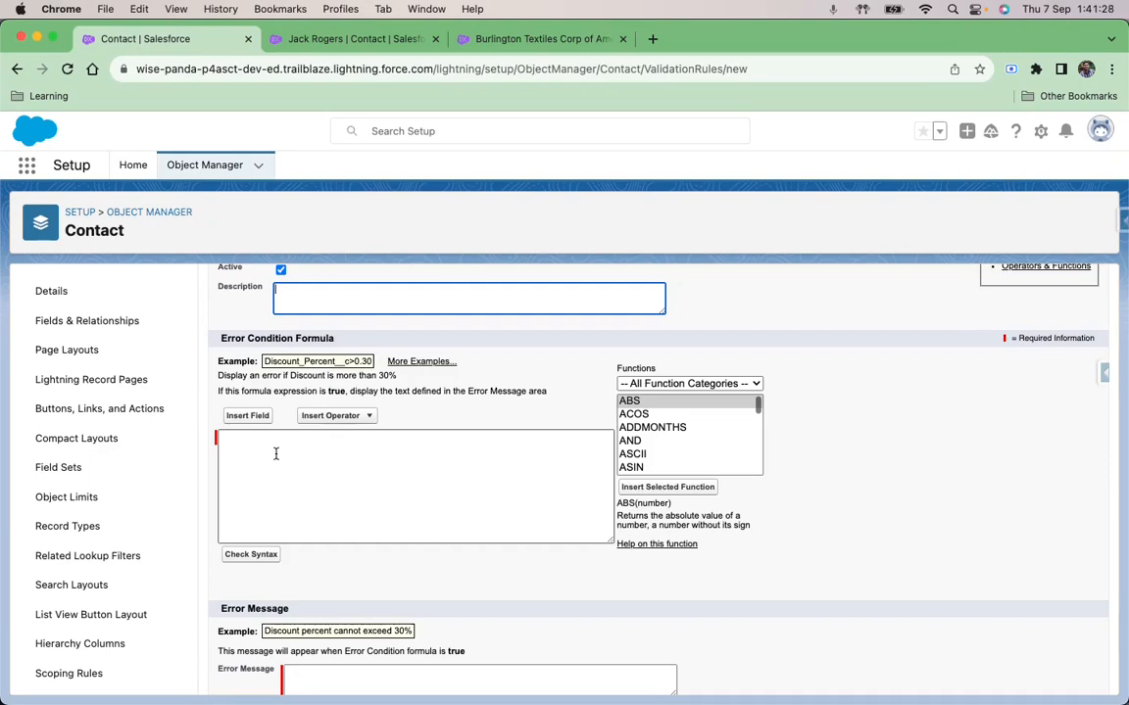
left_click(248, 416)
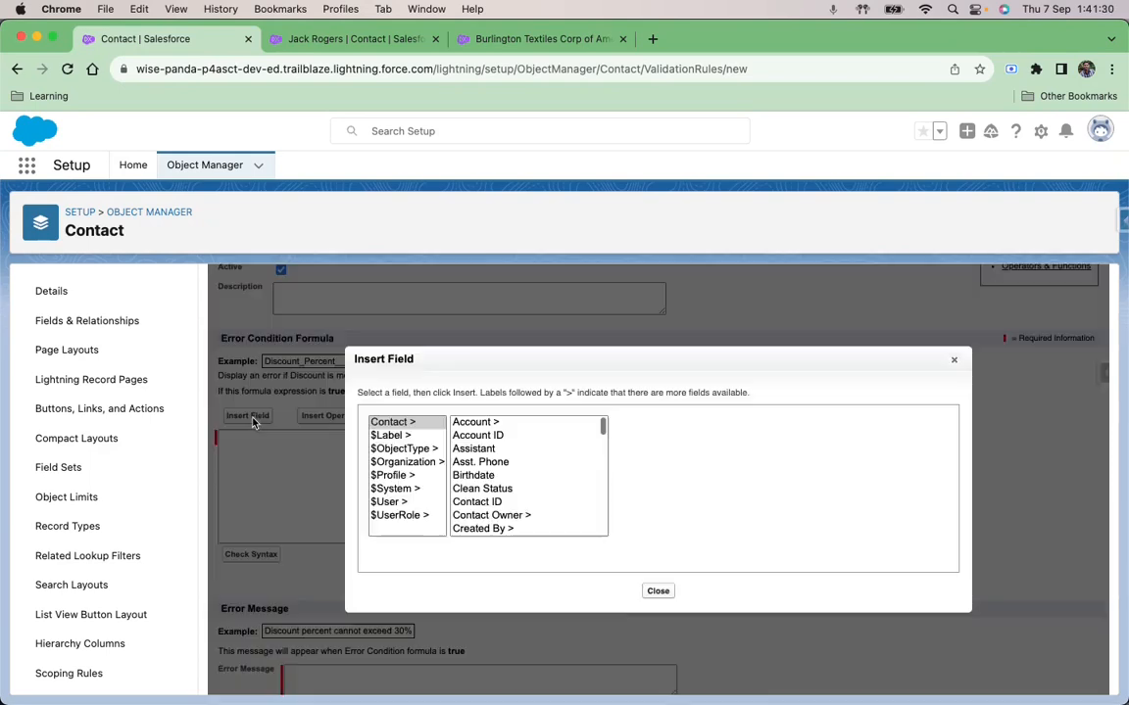
left_click(404, 422)
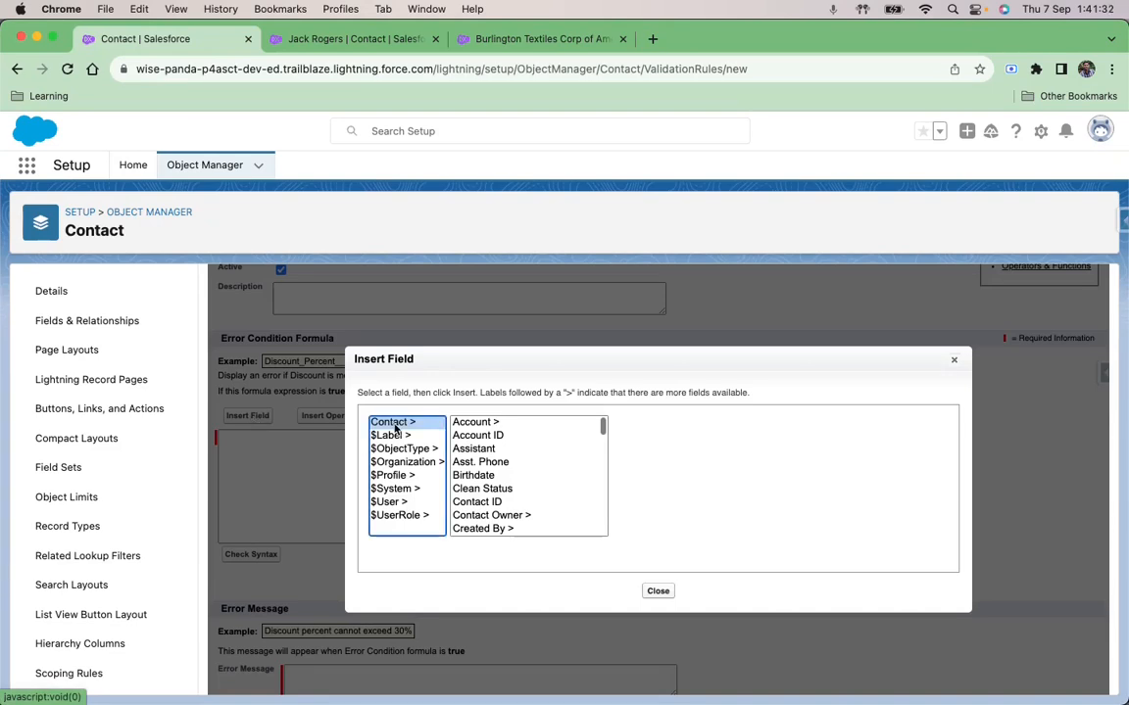
scroll(489, 490, "down", 1)
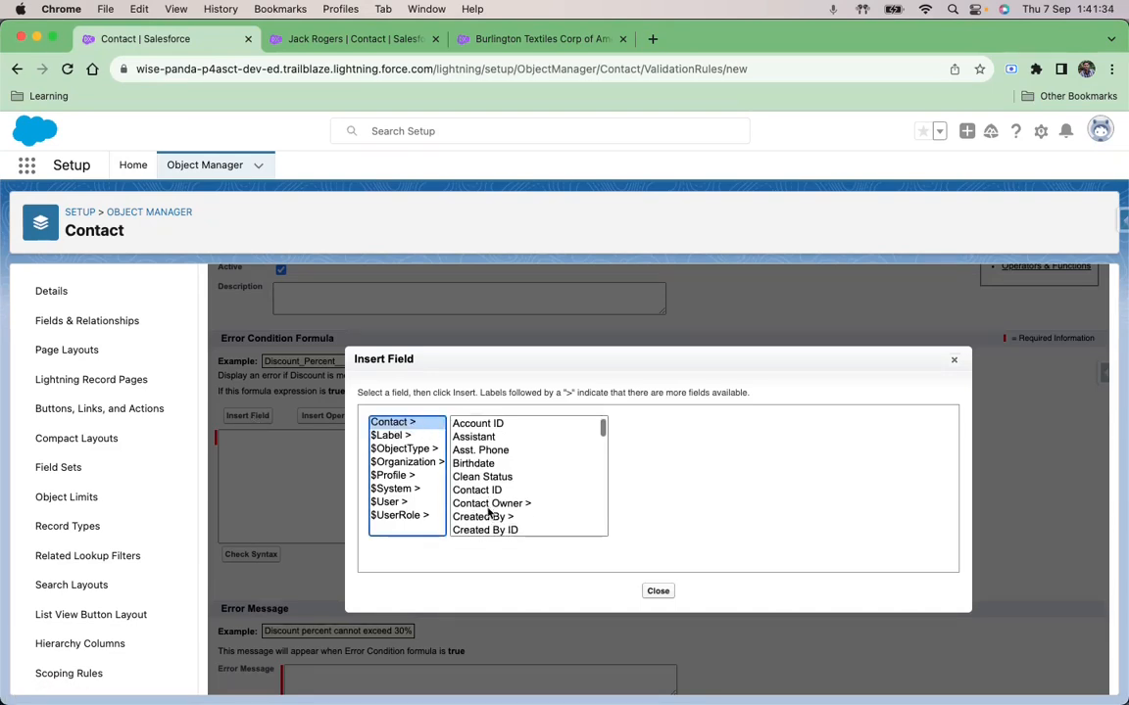
left_click(488, 510)
key("m")
key("Down")
key("Down")
key("Down")
key("Down")
key("Down")
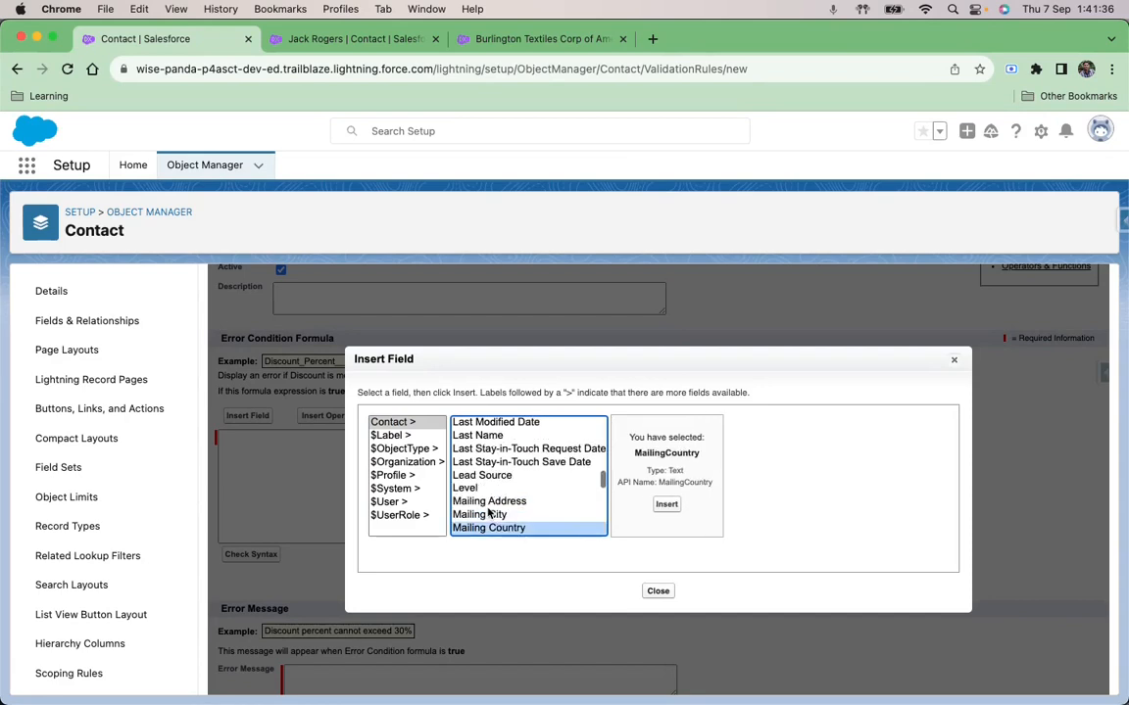
key("Down")
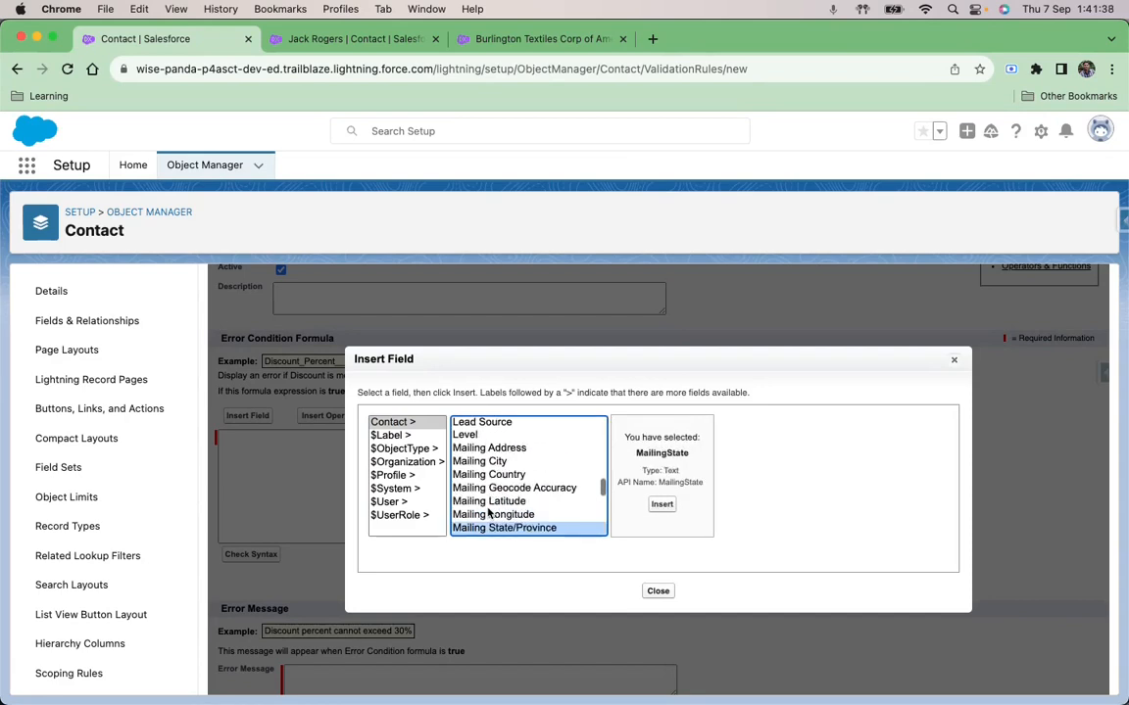
key("Down")
key("Down")
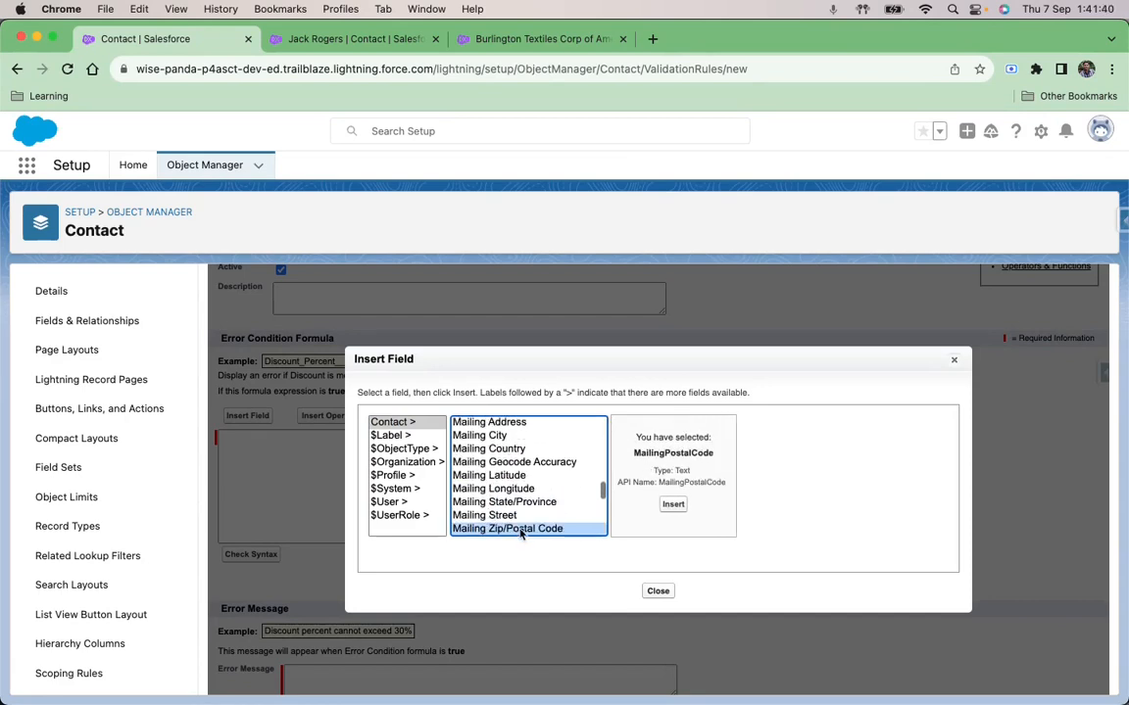
left_click(673, 503)
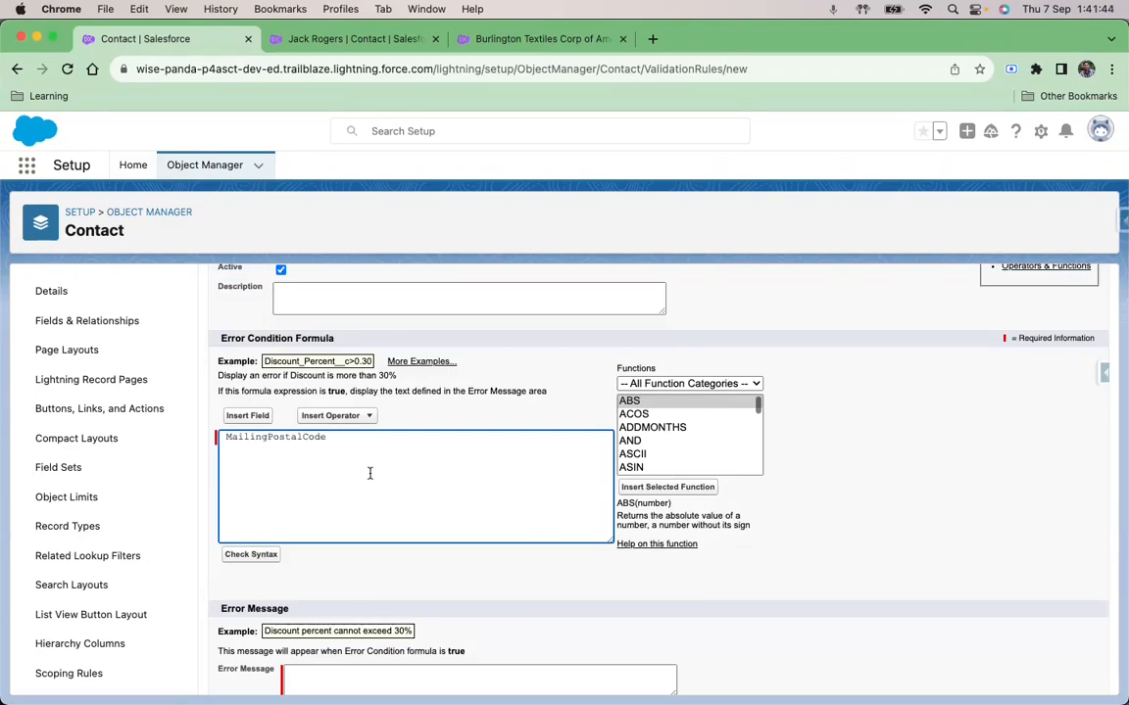
Step: Complete the formula with the <> operator and the parent account's Billing Zip/Postal Code field
type("<>")
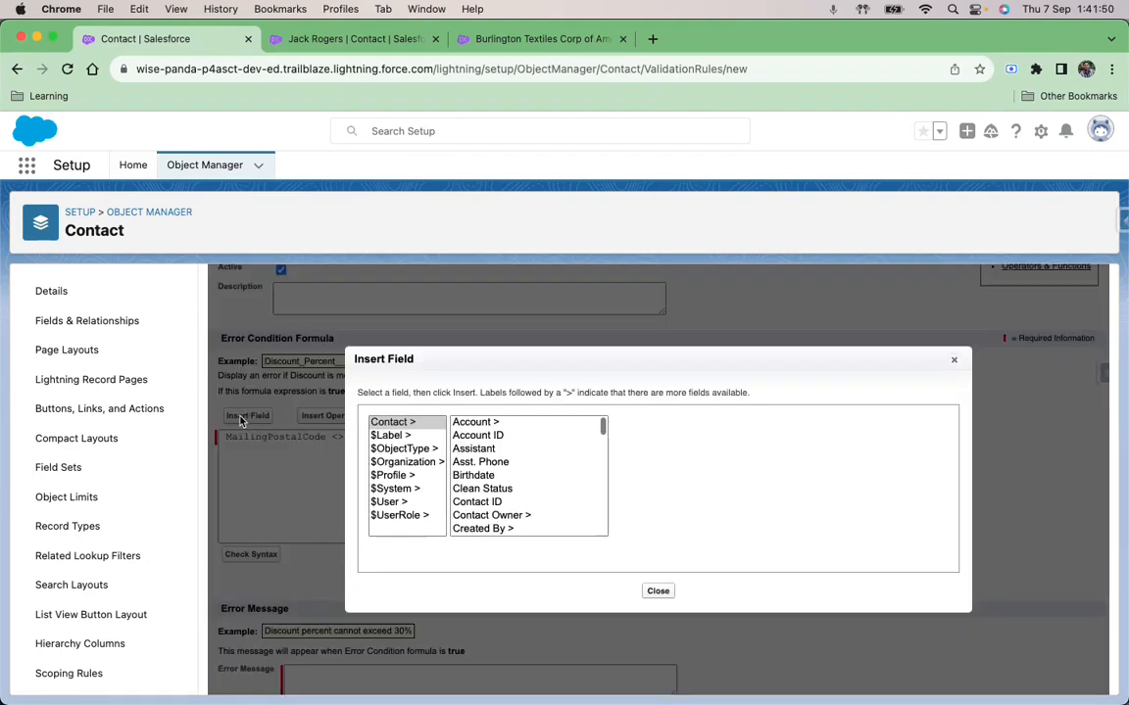
left_click(247, 415)
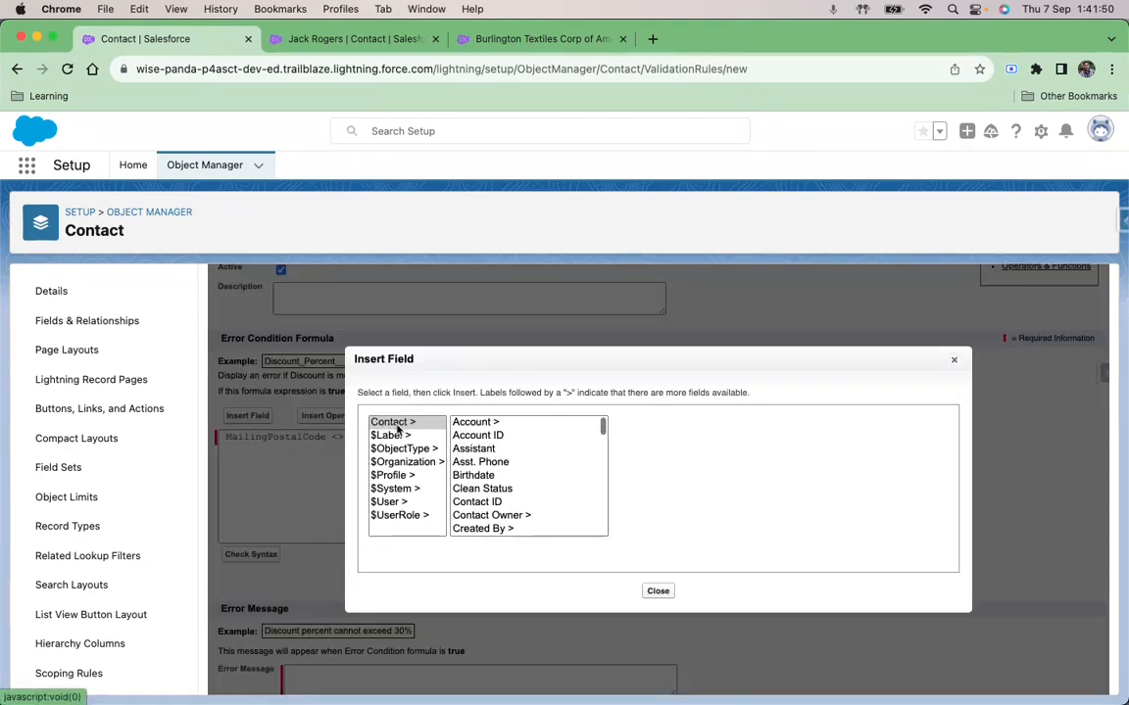
left_click(480, 423)
left_click(651, 462)
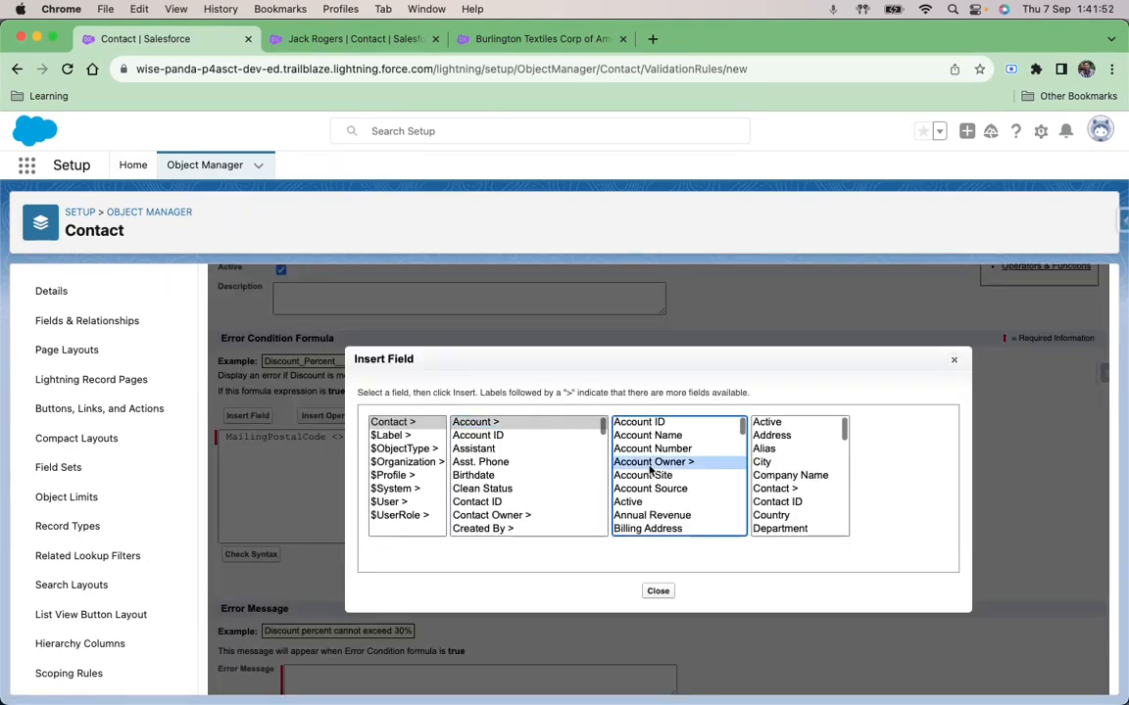
key("Down")
key("Down")
key("Down")
key("Down")
key("Down")
key("Down")
key("Down")
key("Down")
key("Down")
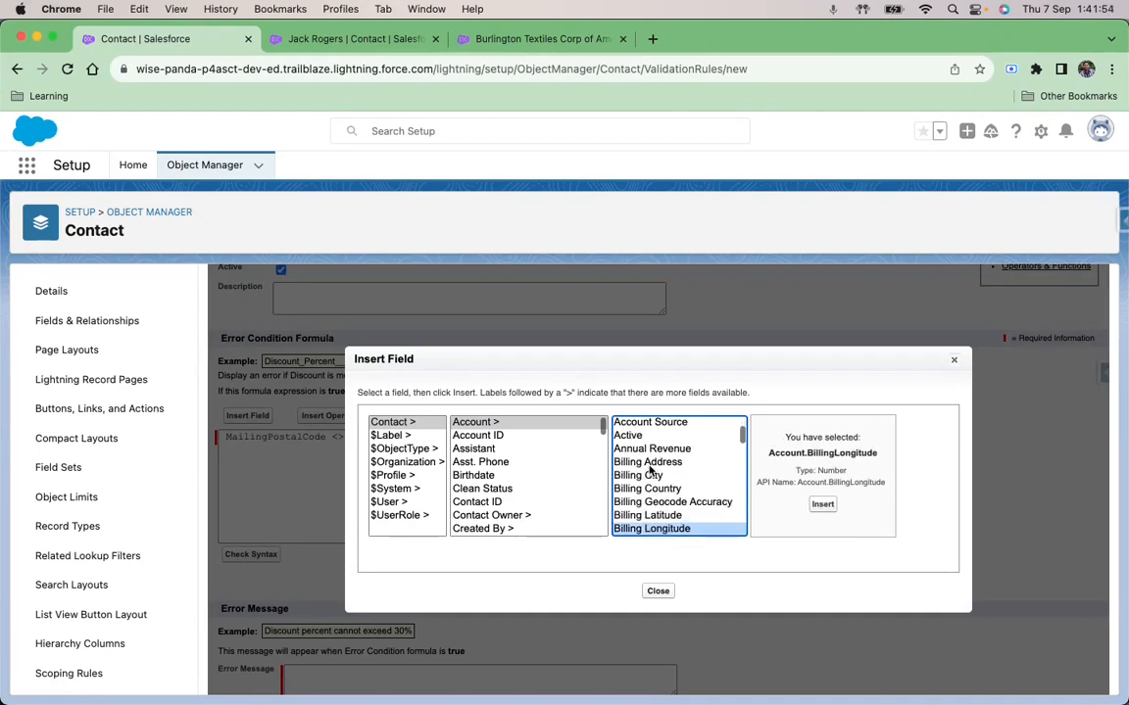
key("Down")
left_click(650, 468)
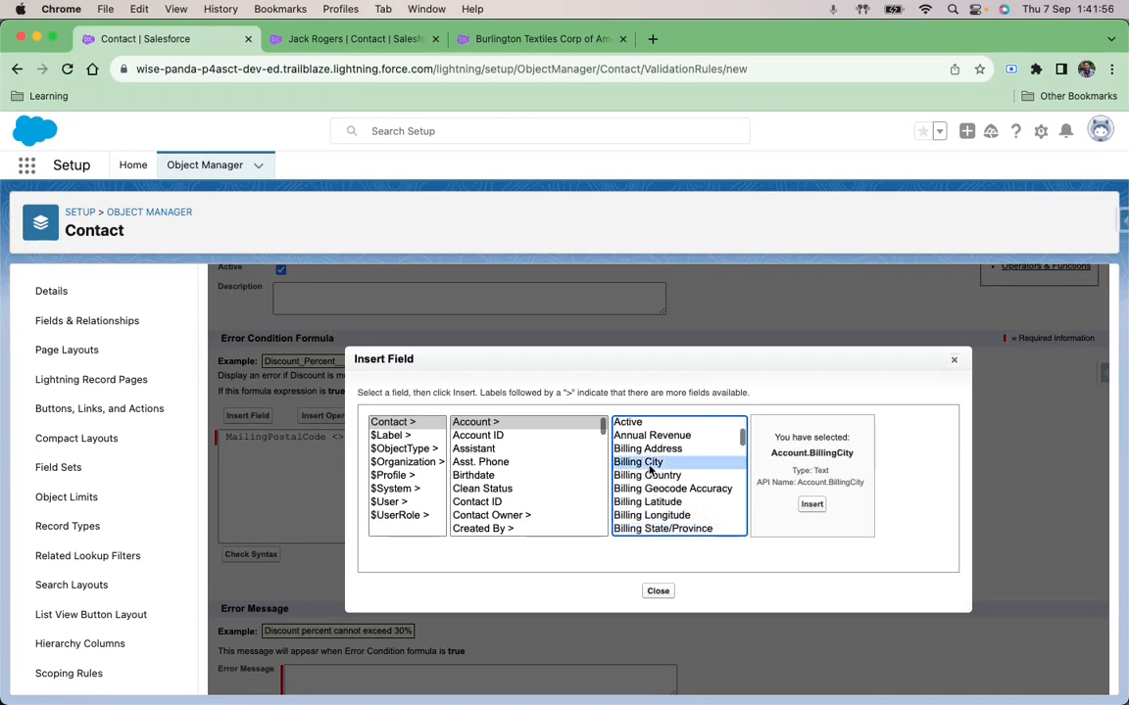
key("Down")
key("Down")
key("Down")
key("Down")
key("Down")
key("Down")
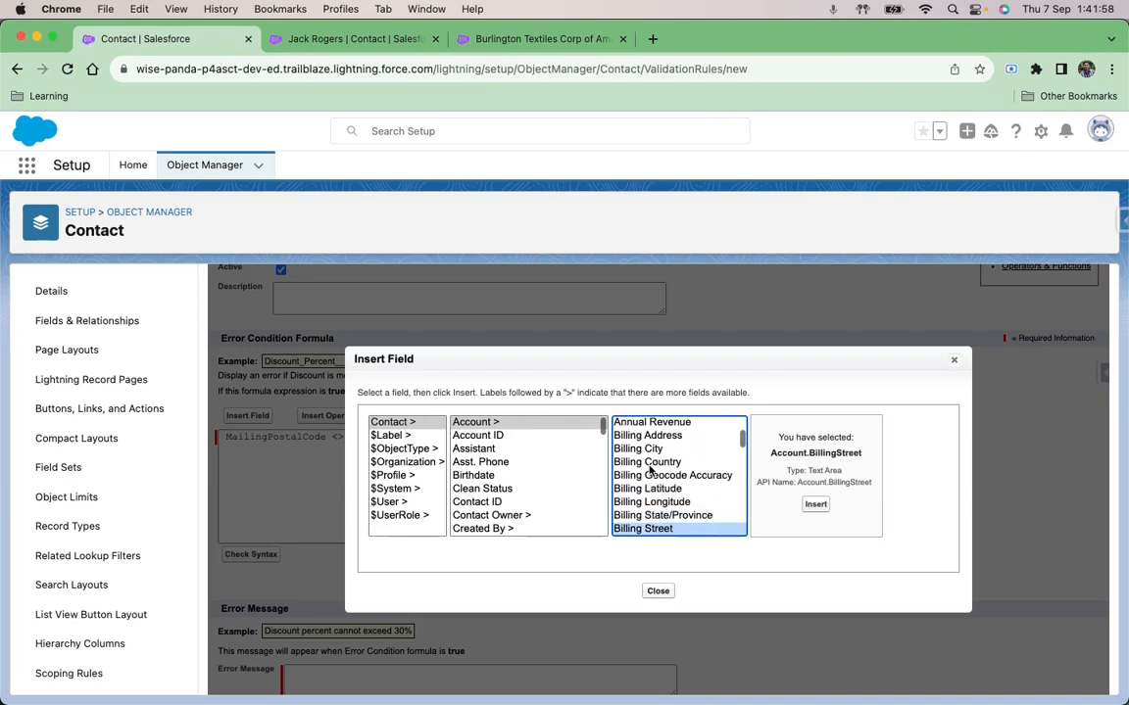
key("Down")
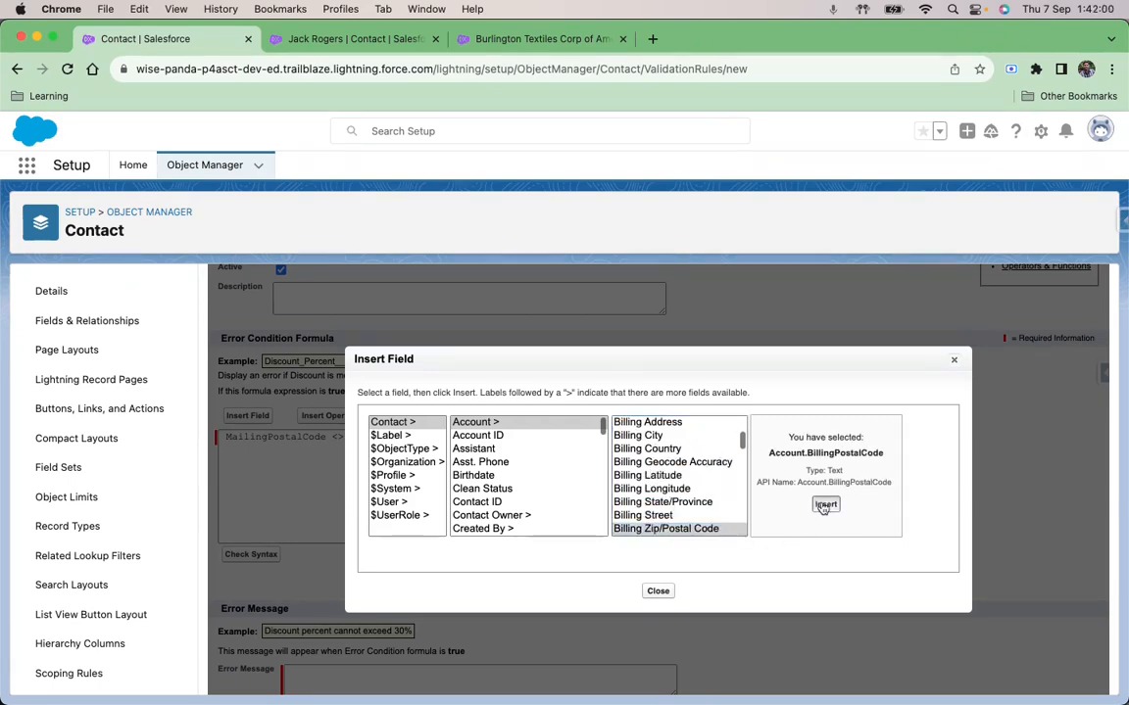
left_click(825, 505)
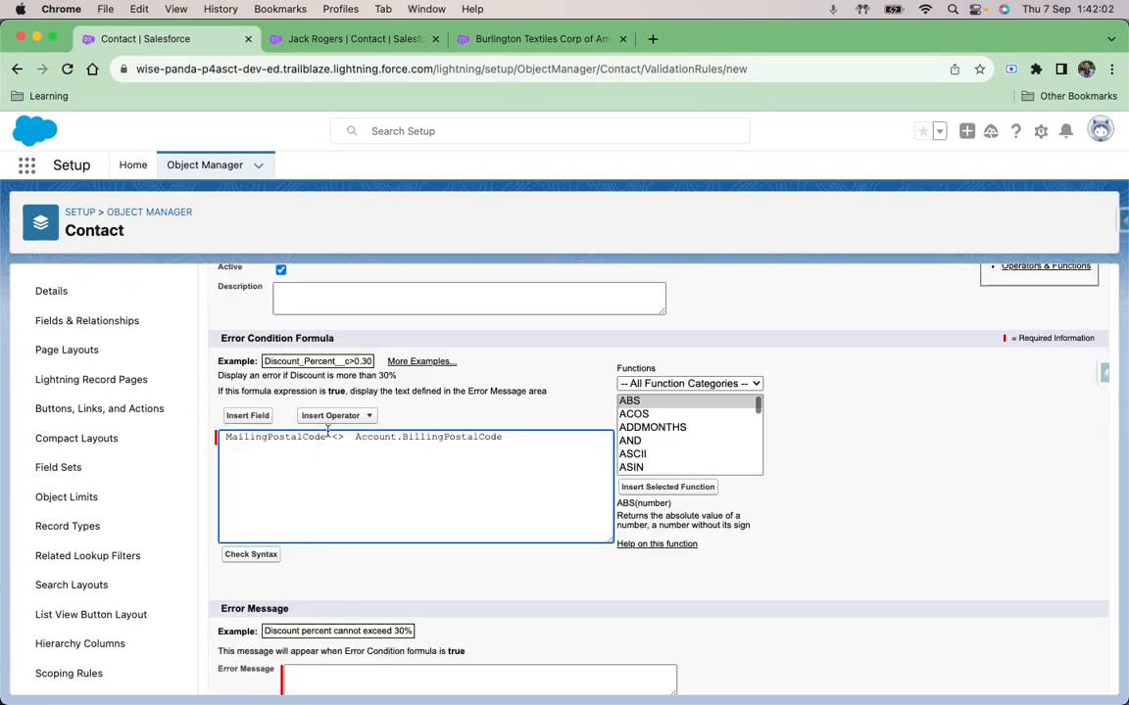
double_click(284, 442)
left_click(320, 471)
double_click(446, 440)
left_click(457, 472)
Step: Set the rule's error message to "Mailing address postal code should be same as parent account shipping postal code"
scroll(456, 471, "down", 2)
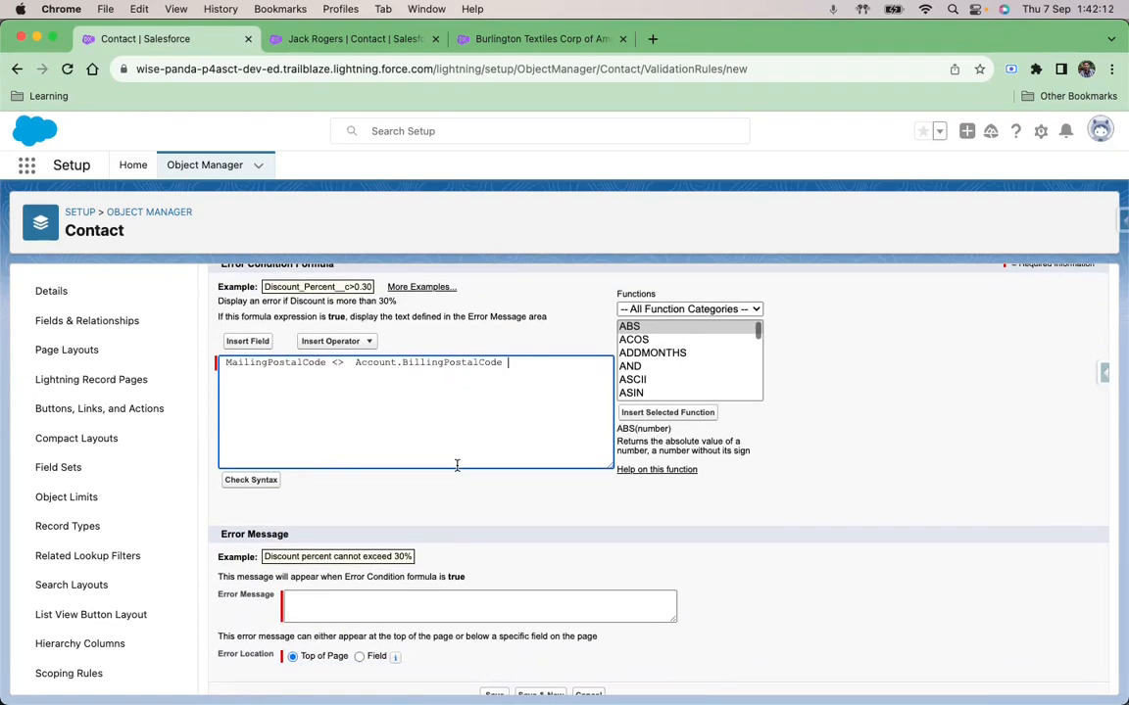
left_click(397, 603)
type("Mailing address postal code should be same as parent account shipping postal code")
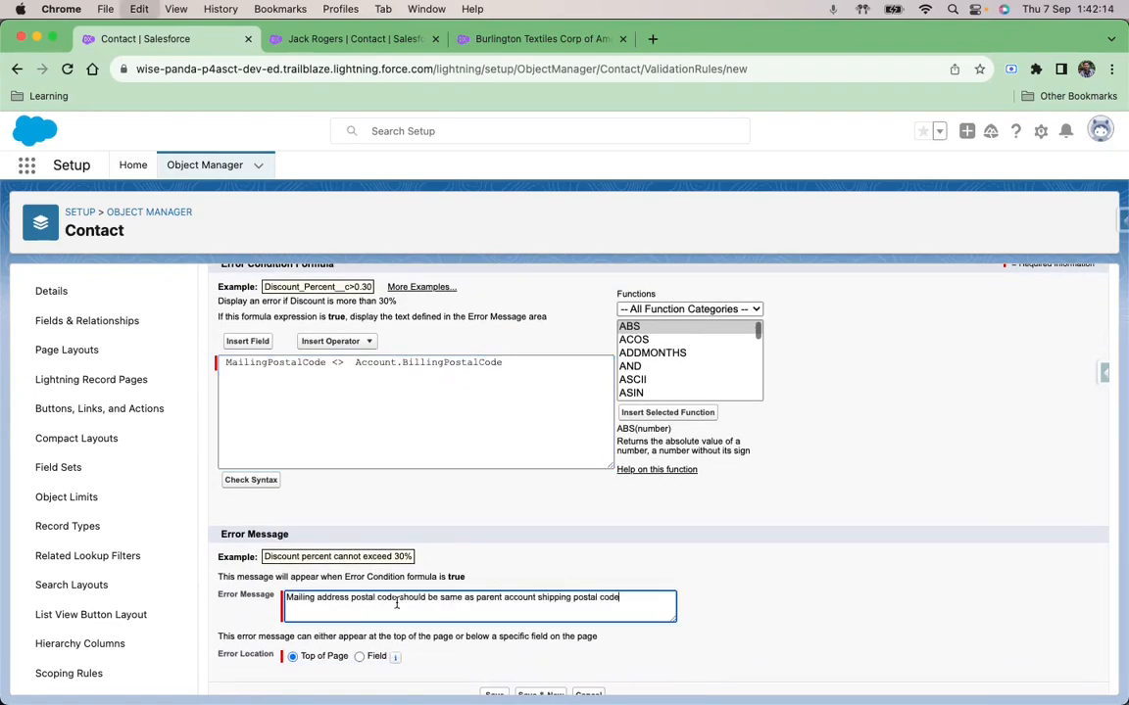
triple_click(441, 596)
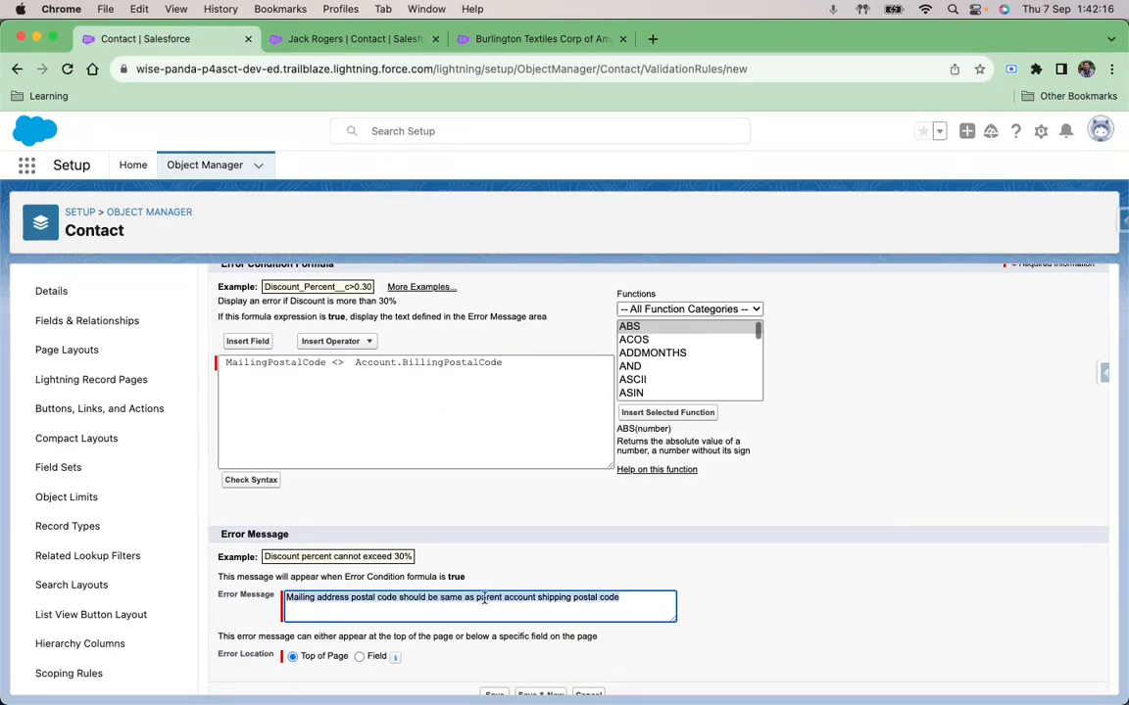
left_click(452, 596)
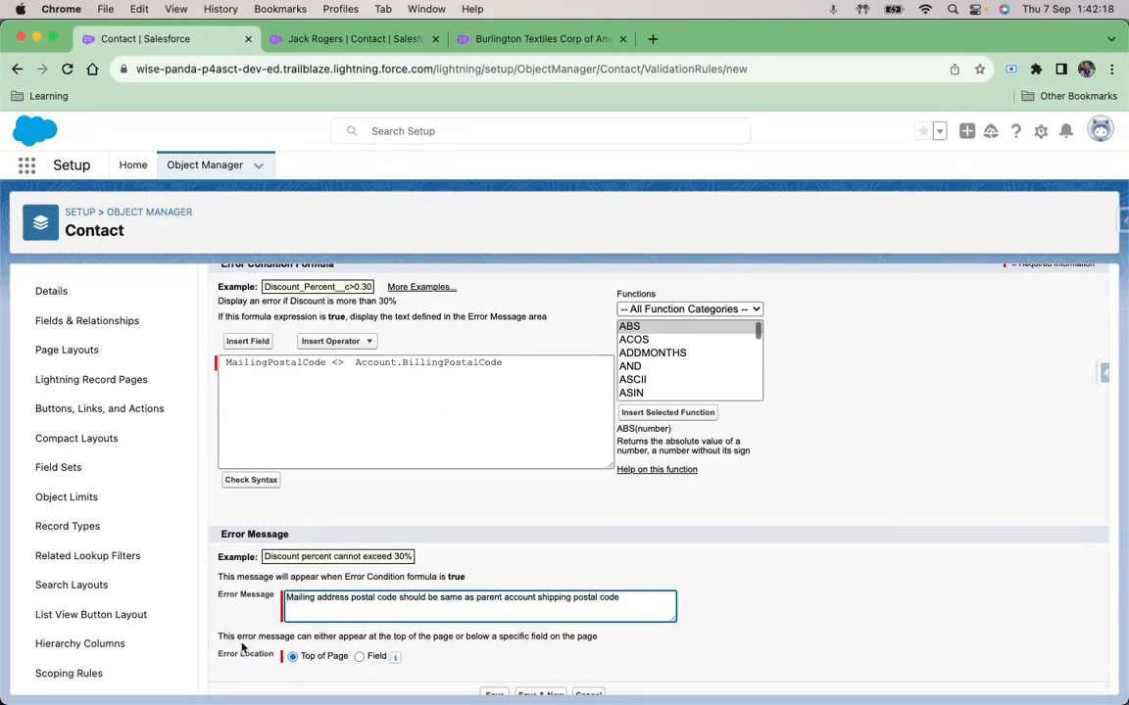
Step: Save the contact validation rule, keeping the error location at Top of Page
scroll(257, 662, "down", 1)
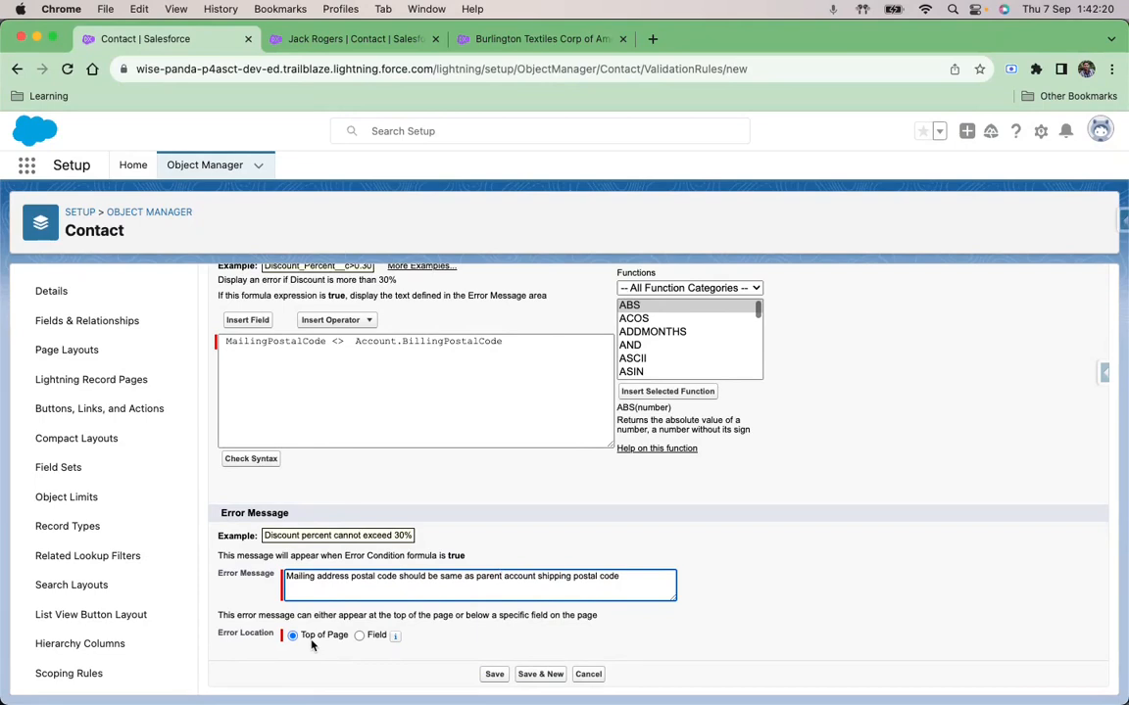
mouse_move(397, 639)
scroll(331, 649, "down", 1)
left_click(495, 675)
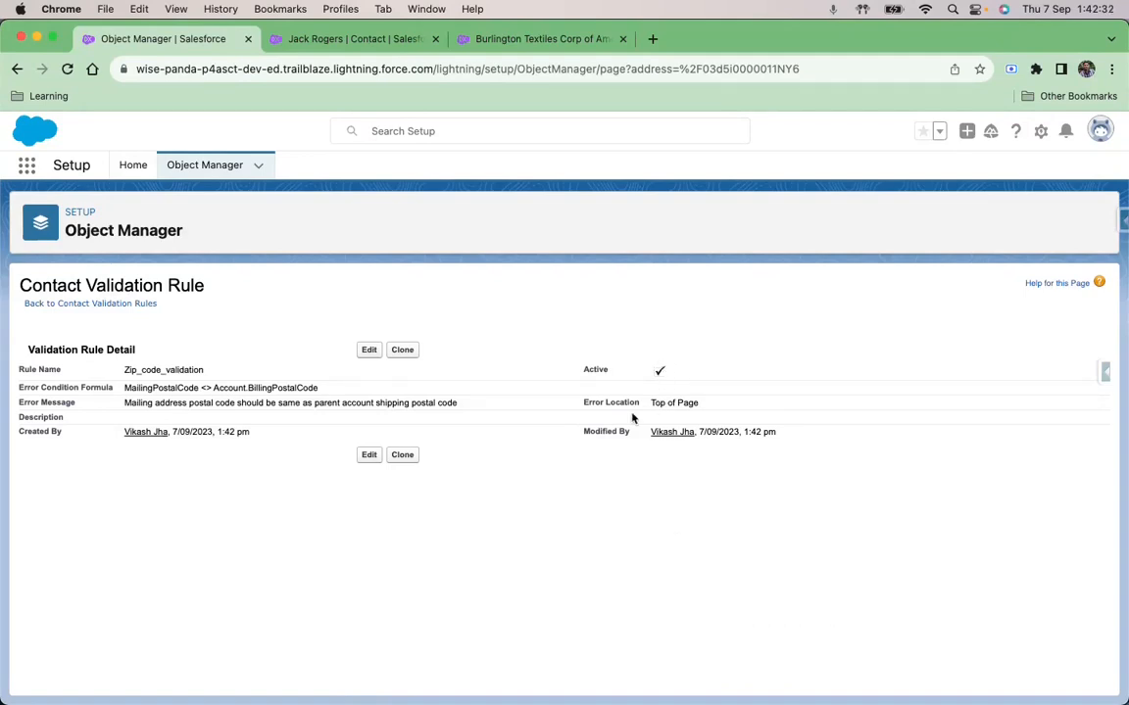
Step: Check the contact's mailing postal code, then save the Burlington Textiles Corp of America account with the billing postal code already entered
left_click(358, 39)
left_click(79, 378)
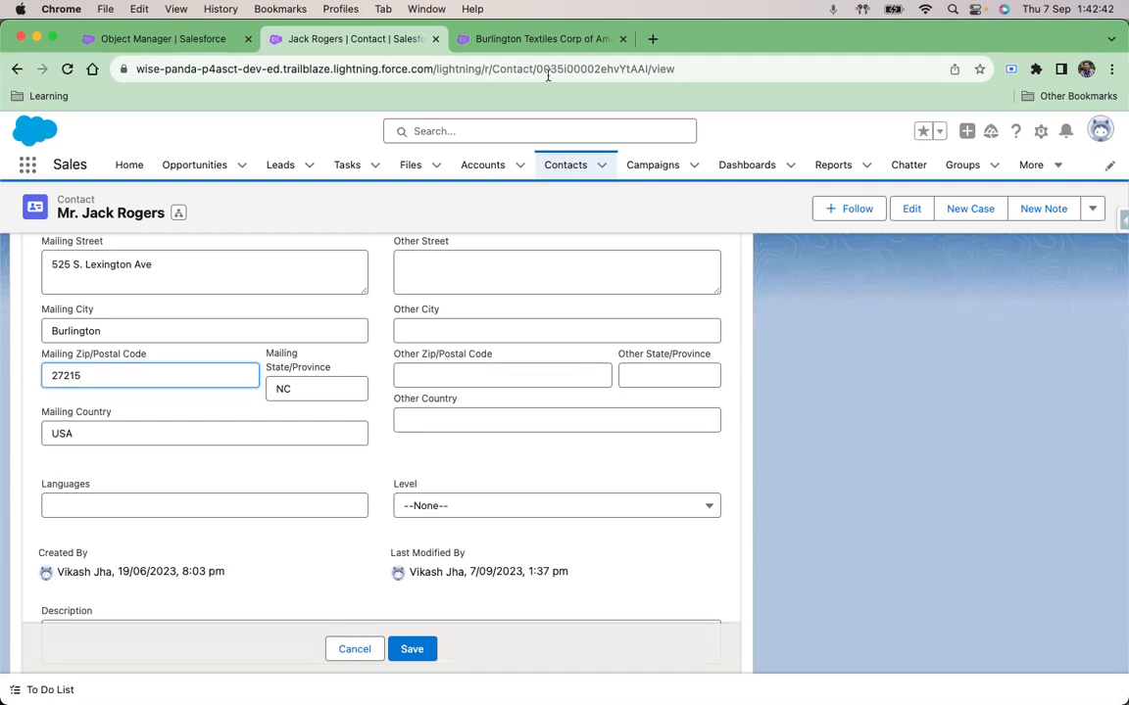
left_click(488, 35)
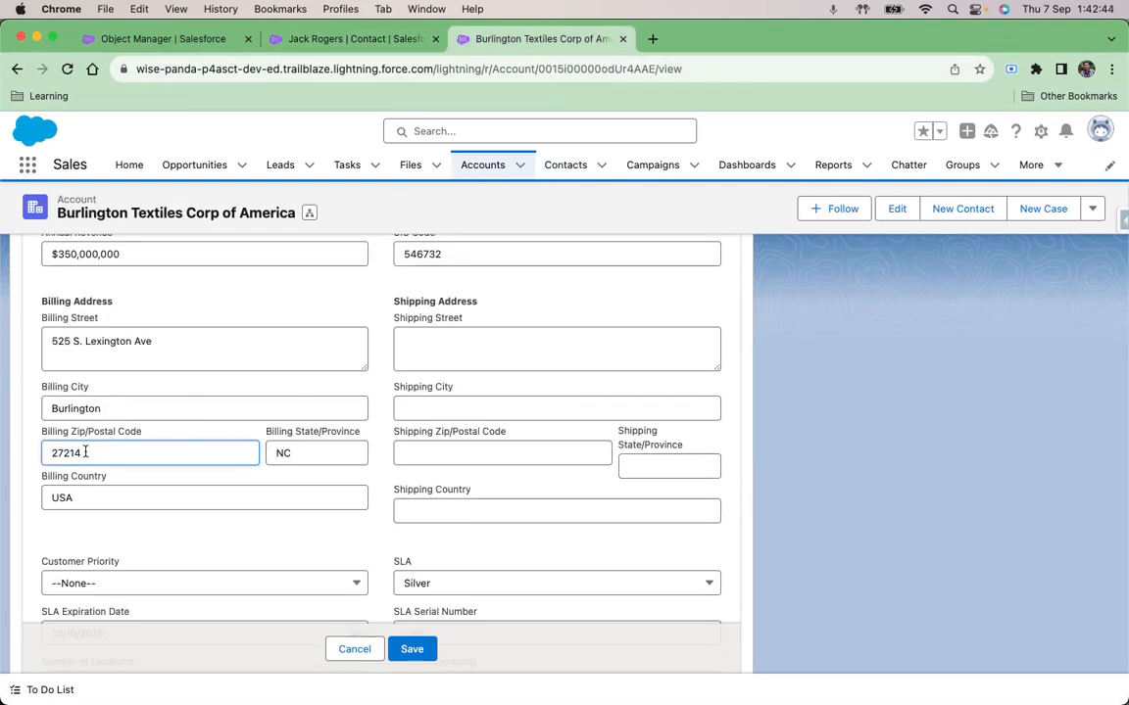
left_click(411, 651)
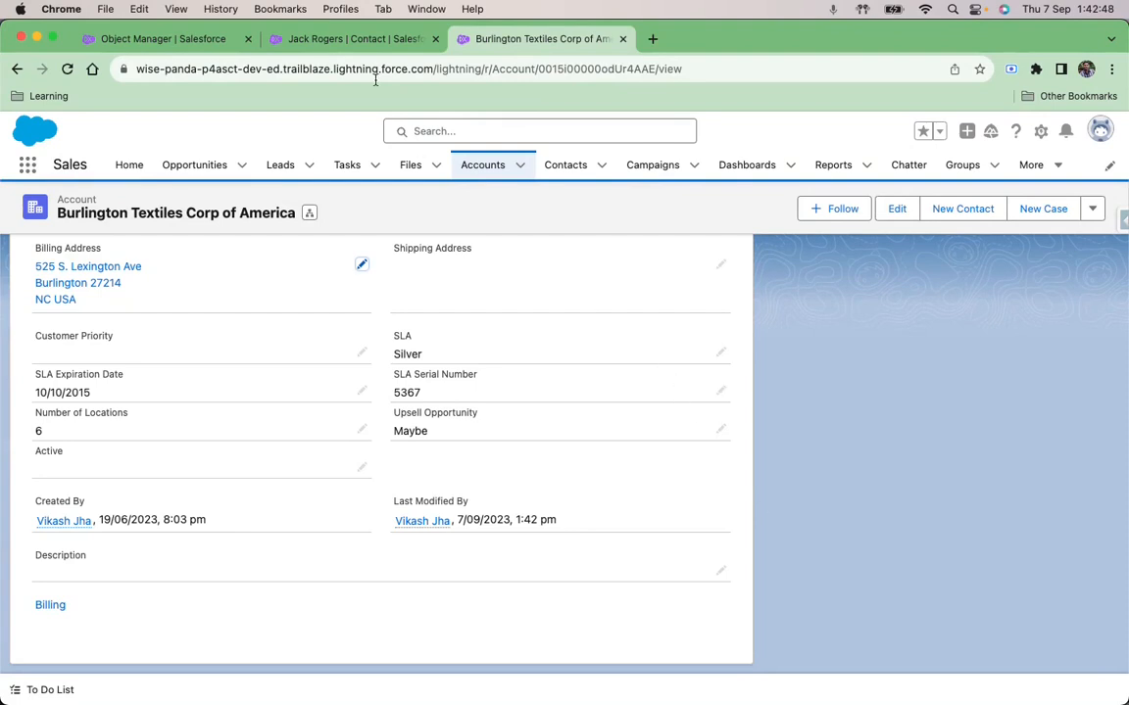
Step: Test the rule by trying to save the contact with a mailing postal code that differs from the account's billing postal code
left_click(320, 39)
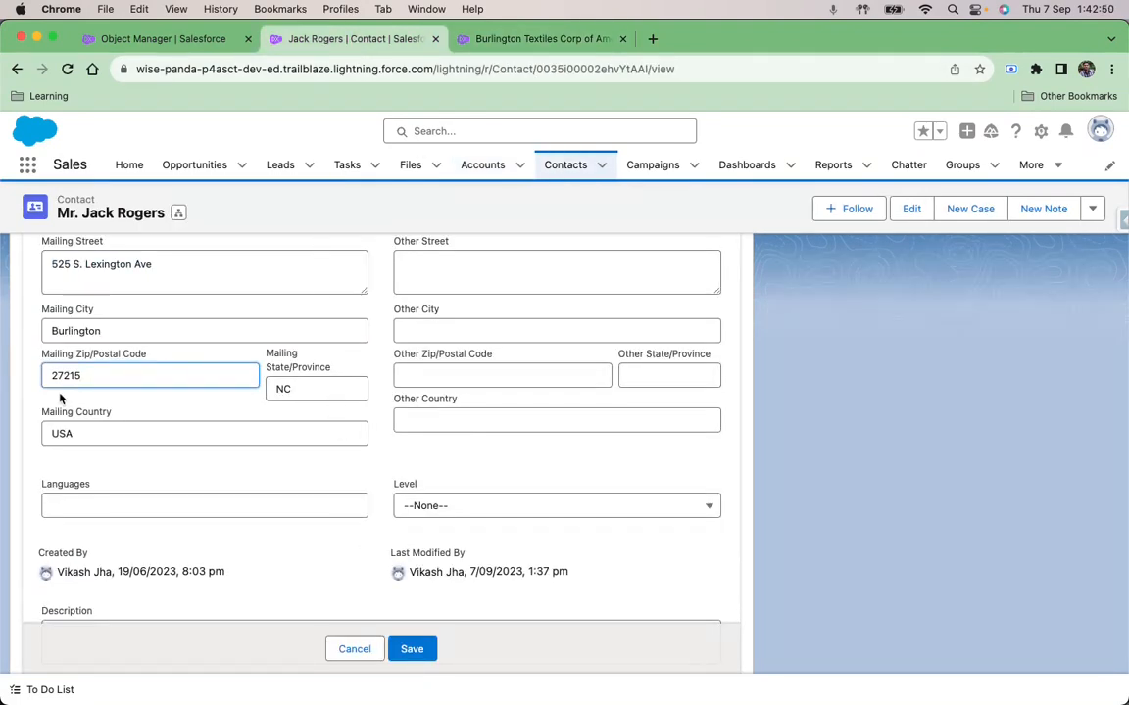
left_click(412, 650)
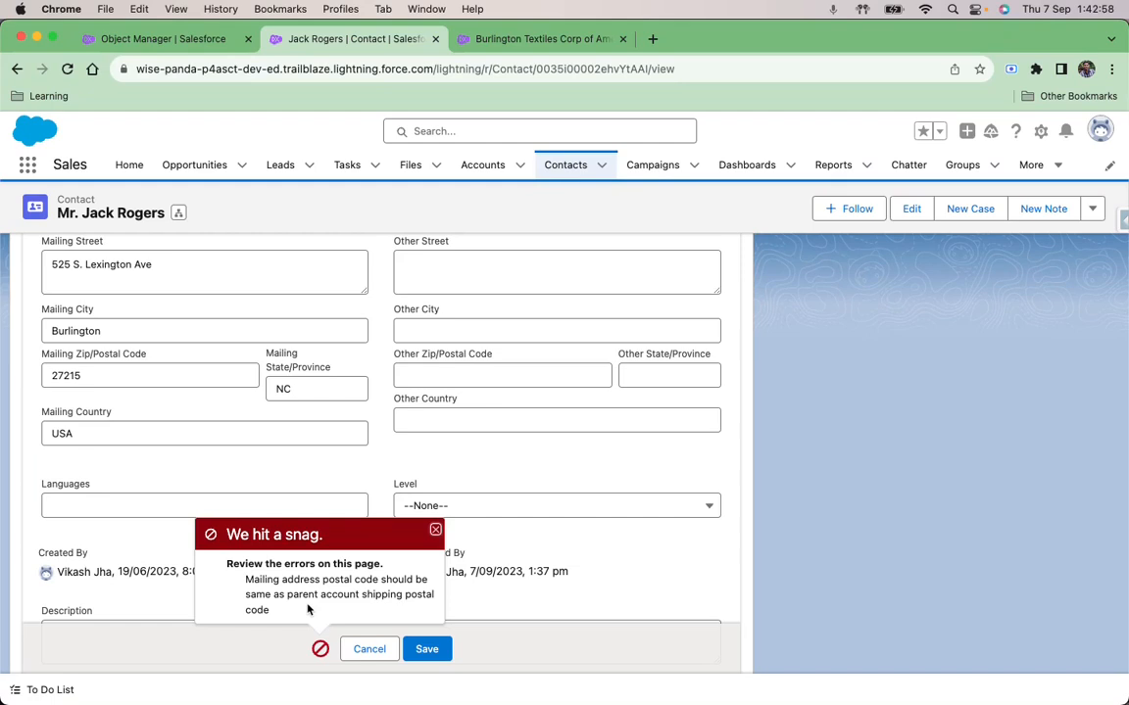
left_click(436, 532)
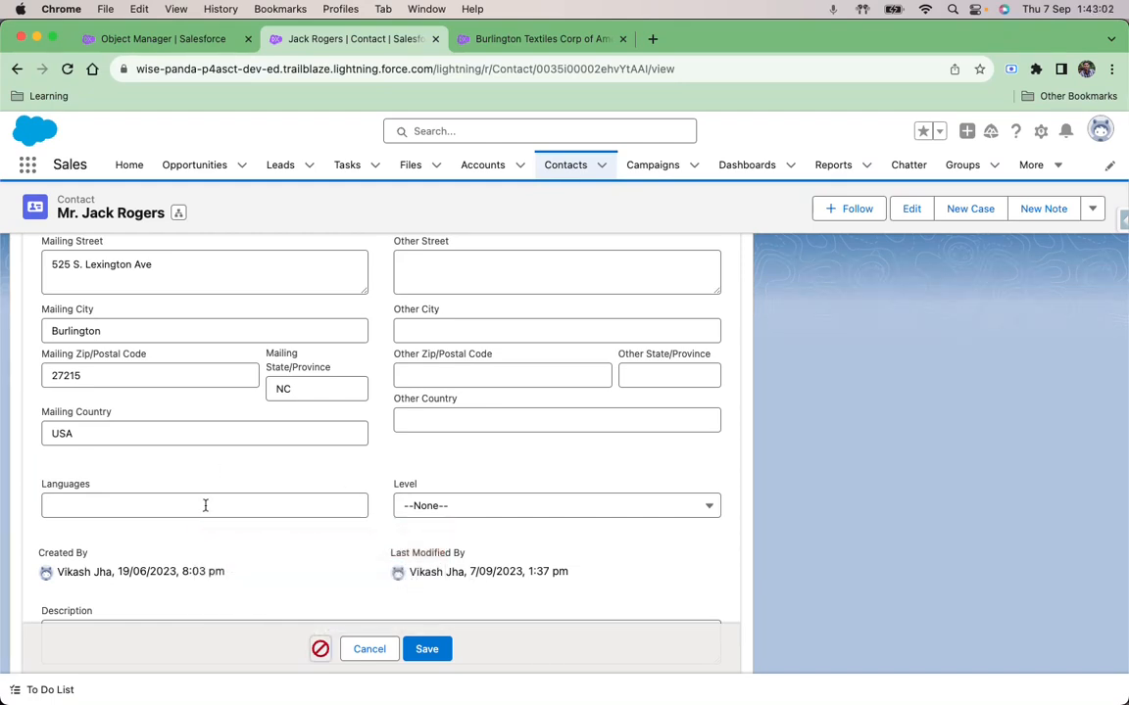
scroll(205, 505, "down", 2)
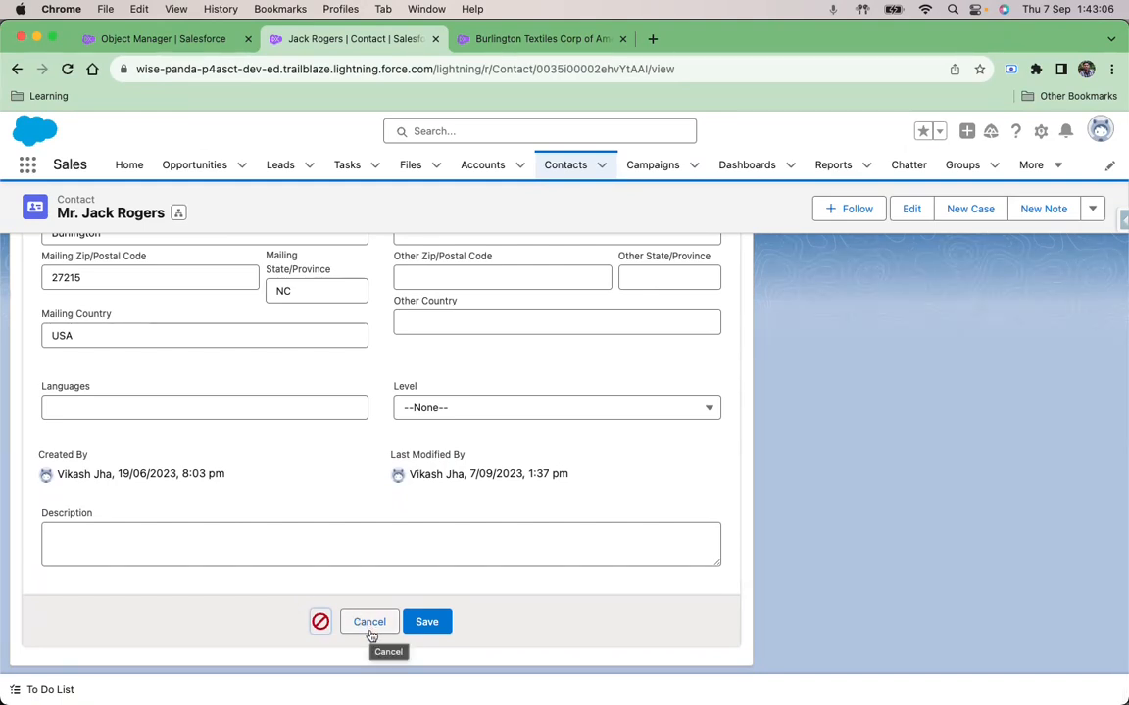
scroll(385, 569, "up", 1)
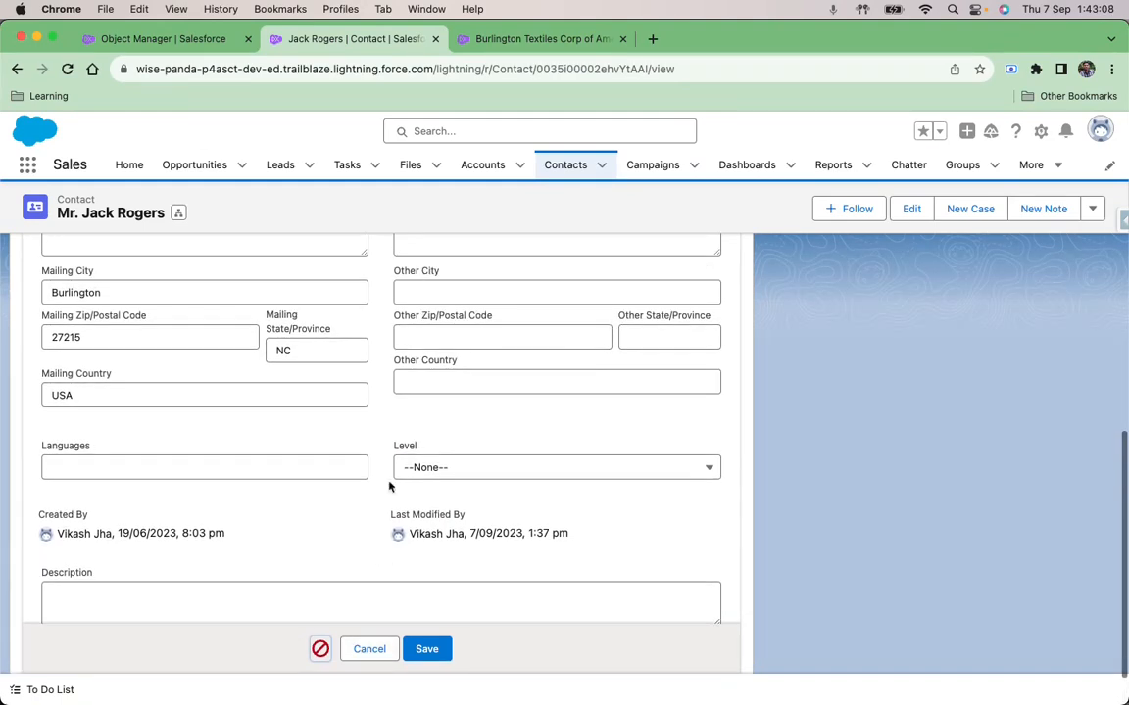
Step: Edit the Zip_code_validation error message to read "Mailing address postal code should be same as parent account Billing postal code" and save the rule
left_click(165, 37)
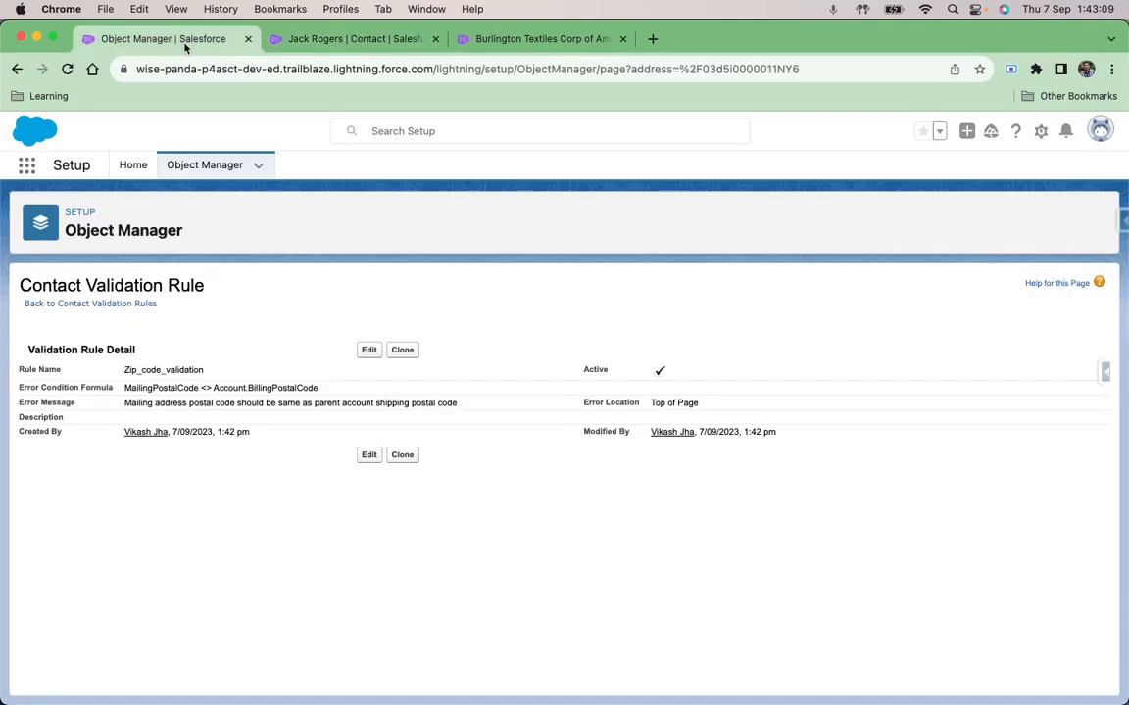
left_click(370, 350)
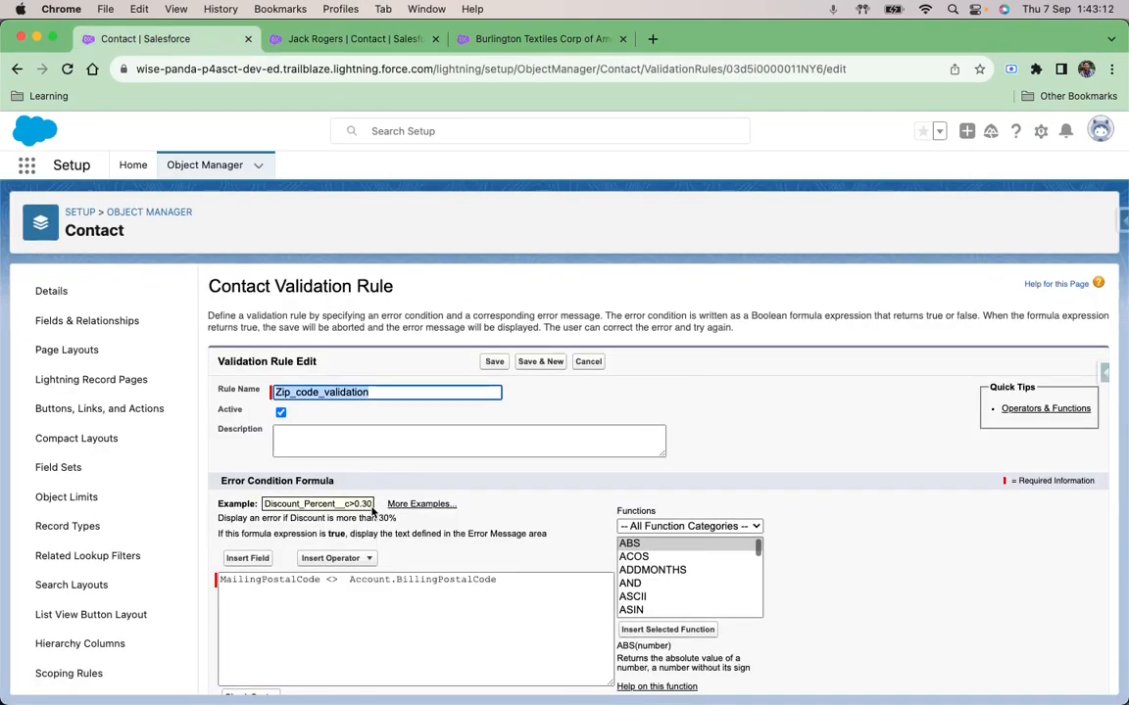
scroll(372, 512, "down", 4)
double_click(555, 577)
type("Billing postal code")
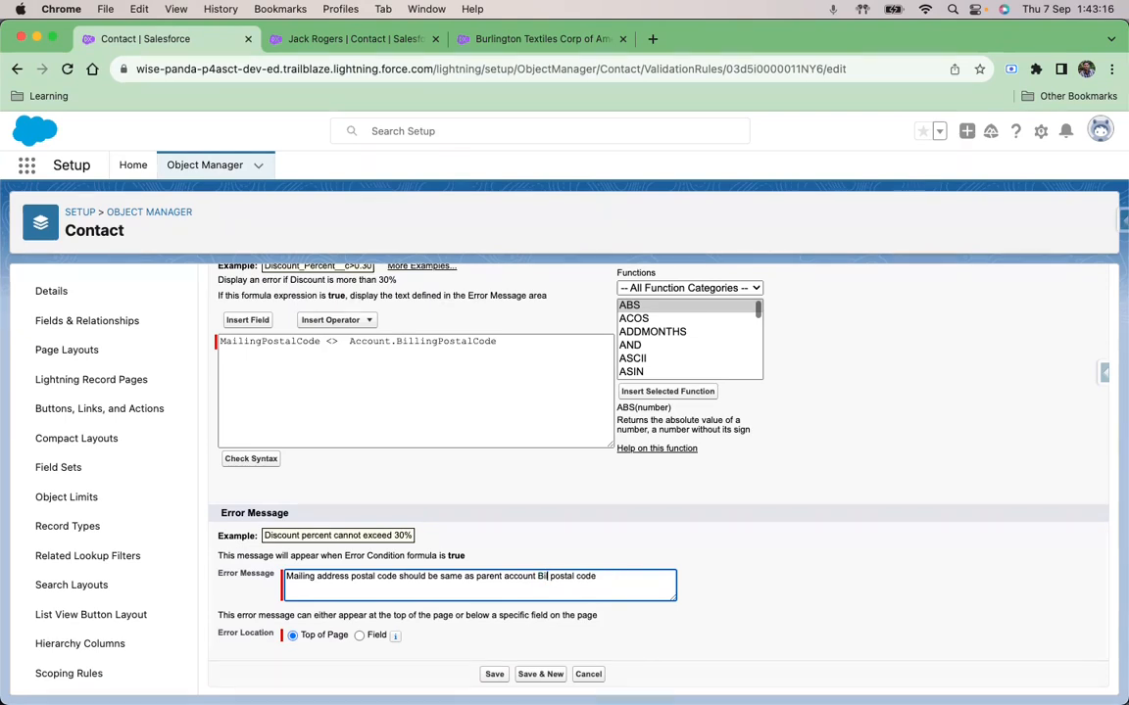
left_click(496, 675)
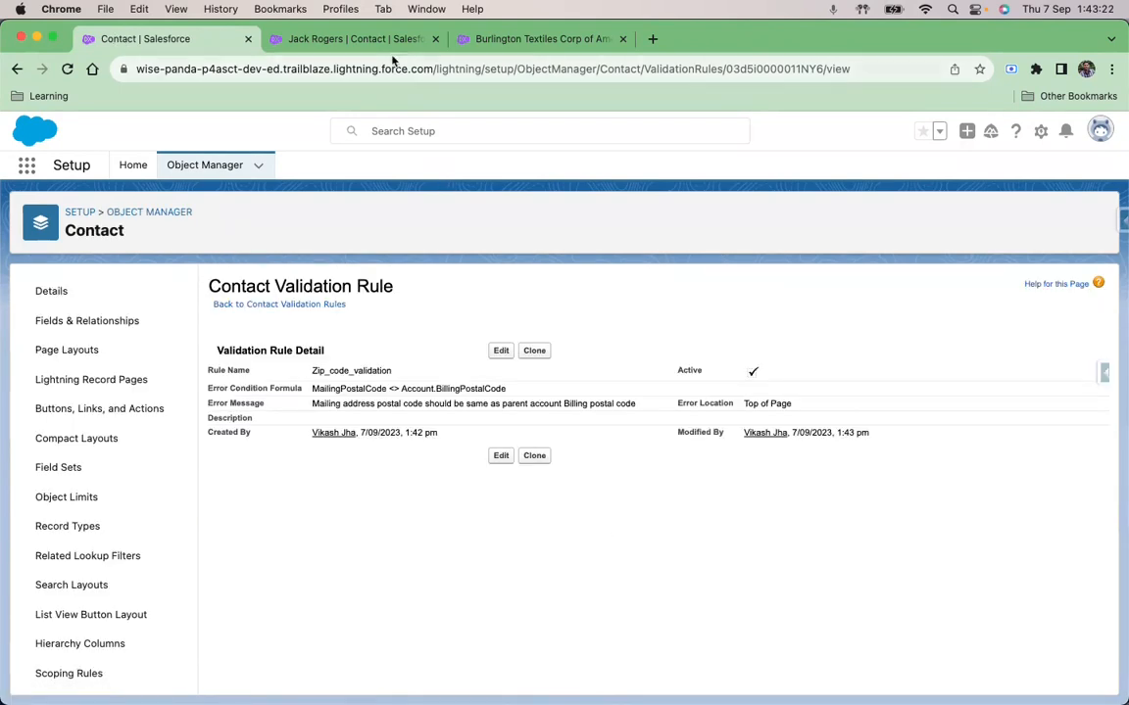
Step: Change the contact's mailing postal code to match the parent account's billing postal code and save the contact
left_click(360, 39)
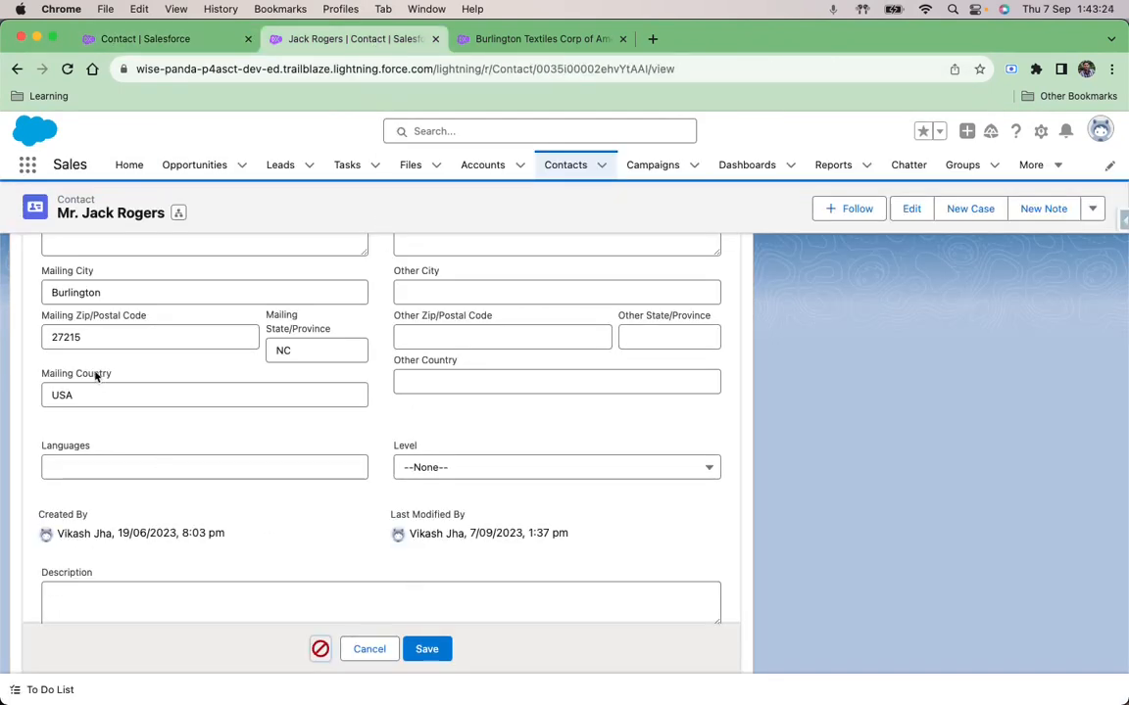
left_click(91, 337)
key("BackSpace")
type("4")
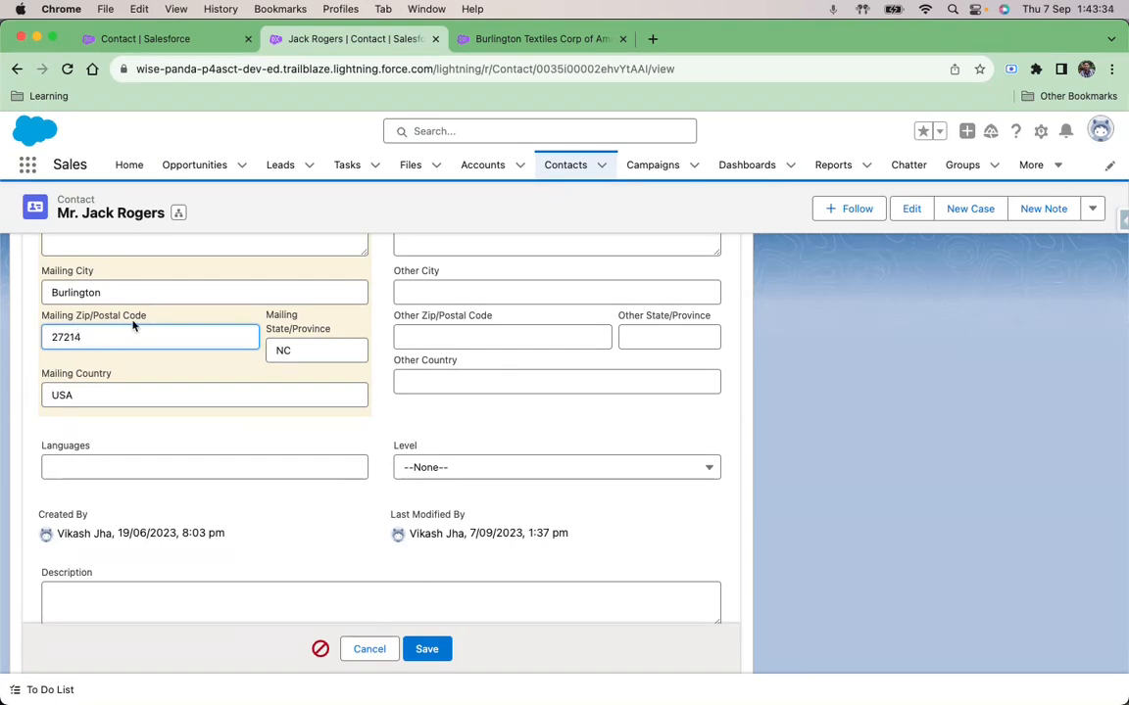
left_click(443, 650)
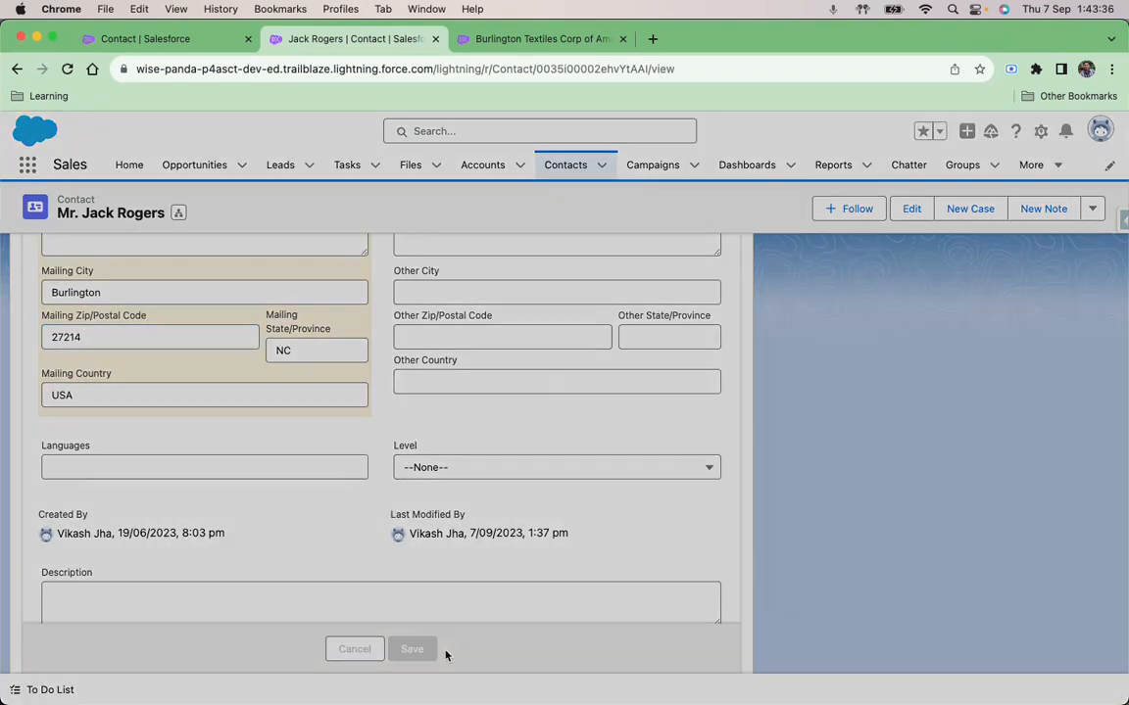